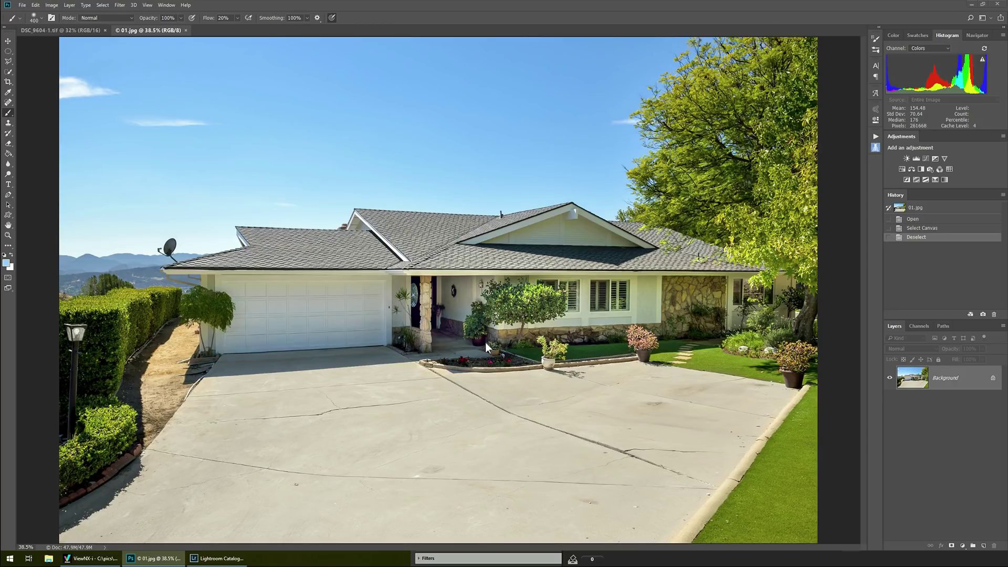
Step: Switch Photoshop to the Motion workspace with its empty Timeline panel
click(69, 30)
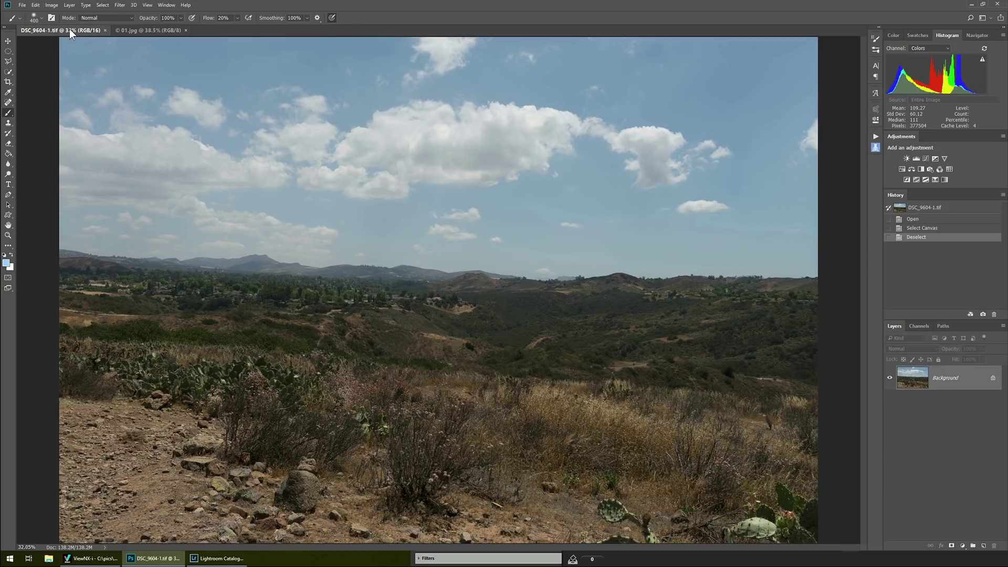
click(139, 33)
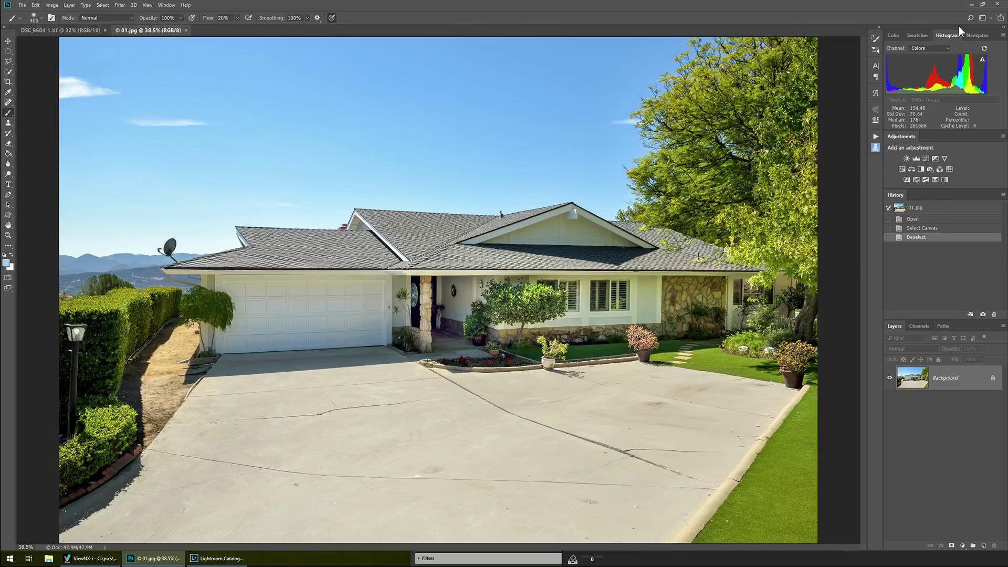
click(991, 18)
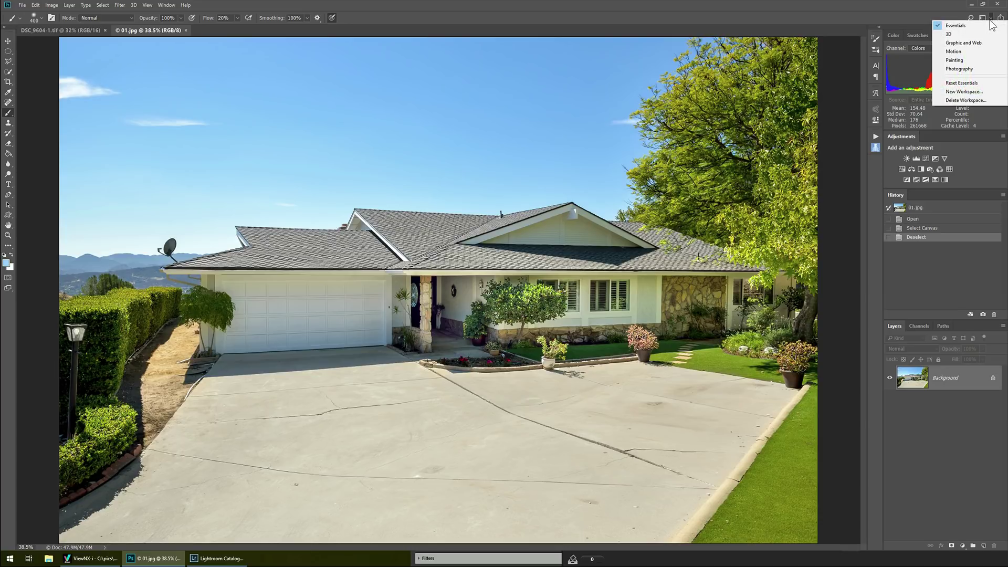
click(915, 25)
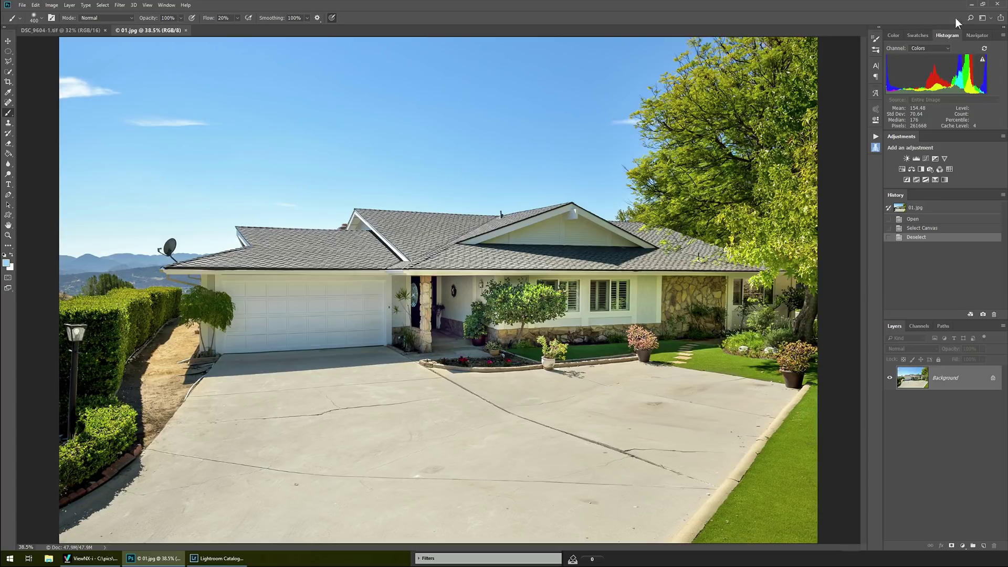
click(992, 18)
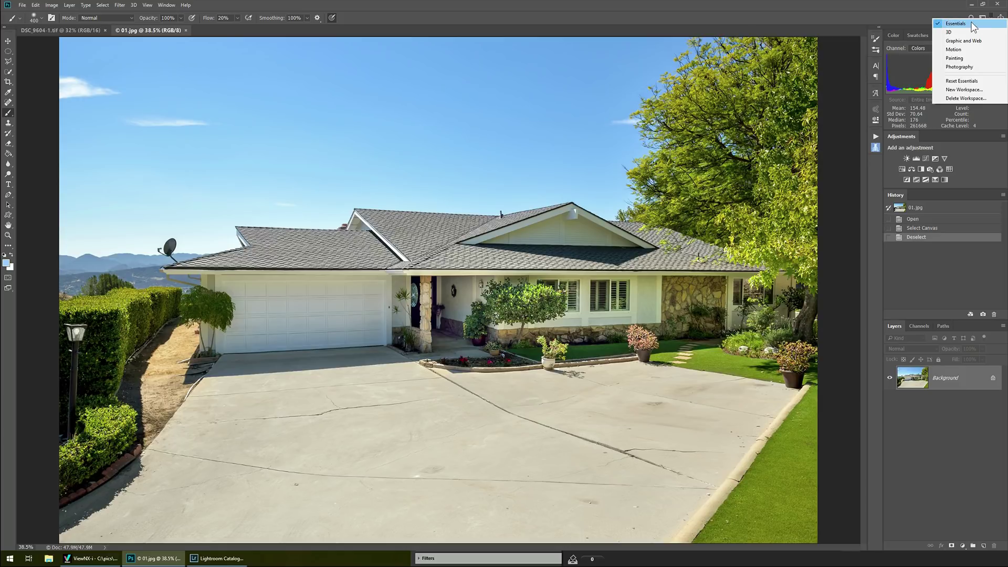
click(963, 52)
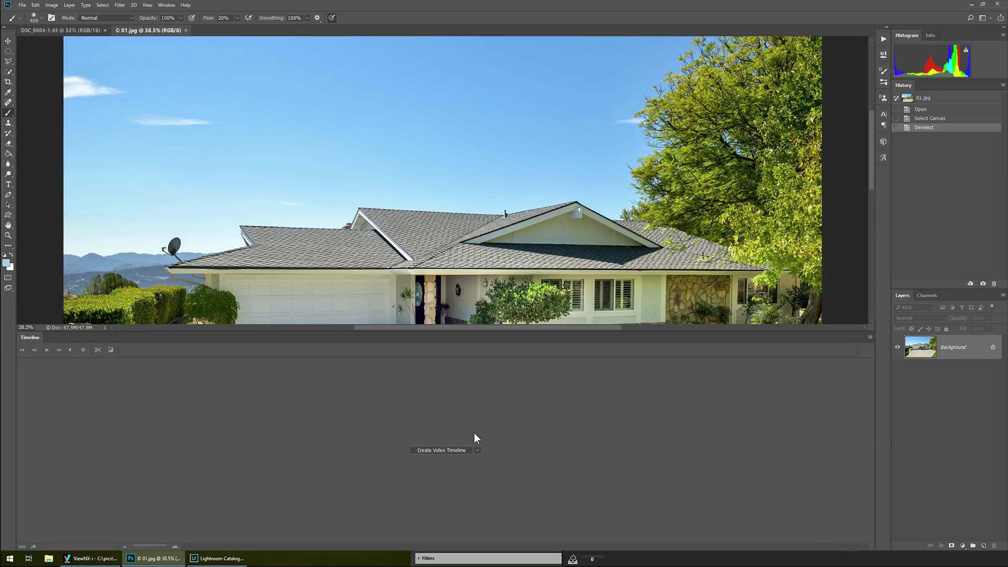
Step: Fit the house photo to the window, then bring DSC_9604-1.tif forward, also fitted
key(ctrl+0)
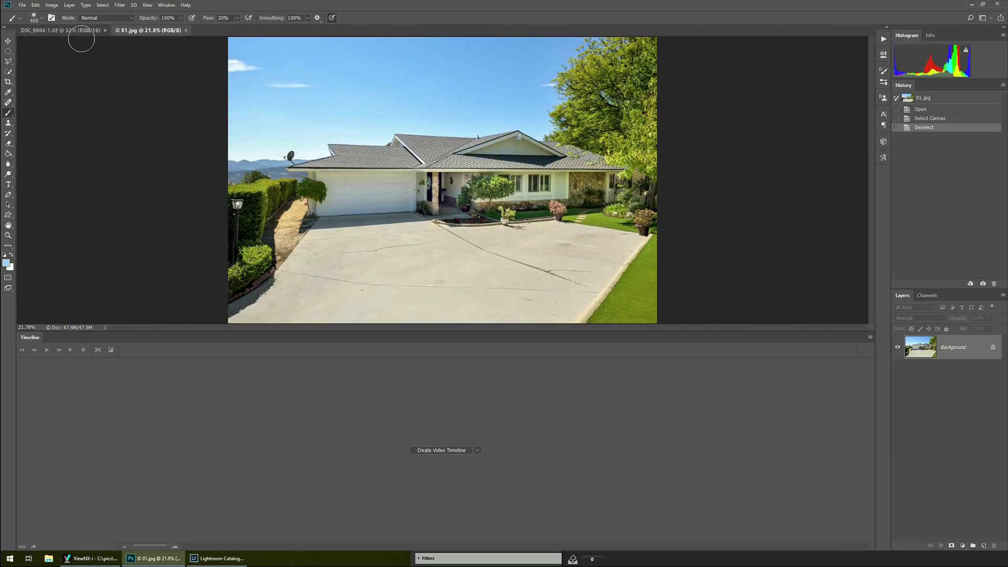
click(77, 33)
key(ctrl+0)
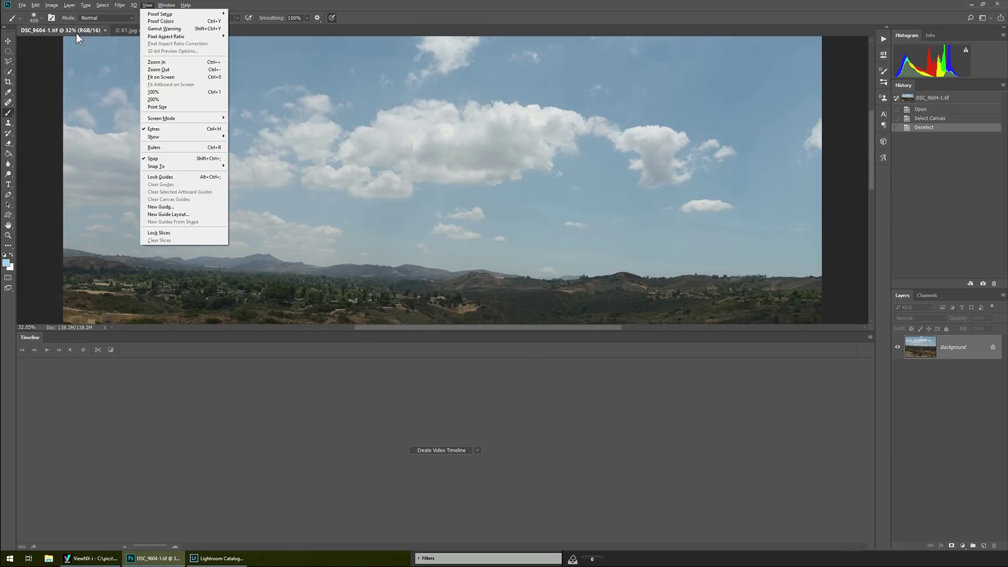
click(22, 5)
Step: Create a new black 1920×1080 px, 300 ppi document from the Custom recent preset
mouse_move(32, 6)
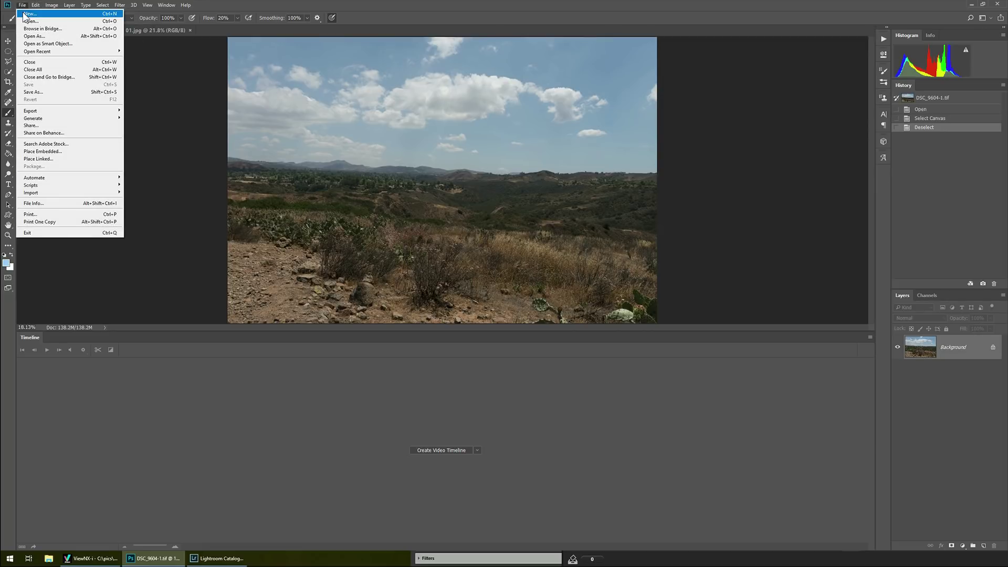
click(23, 14)
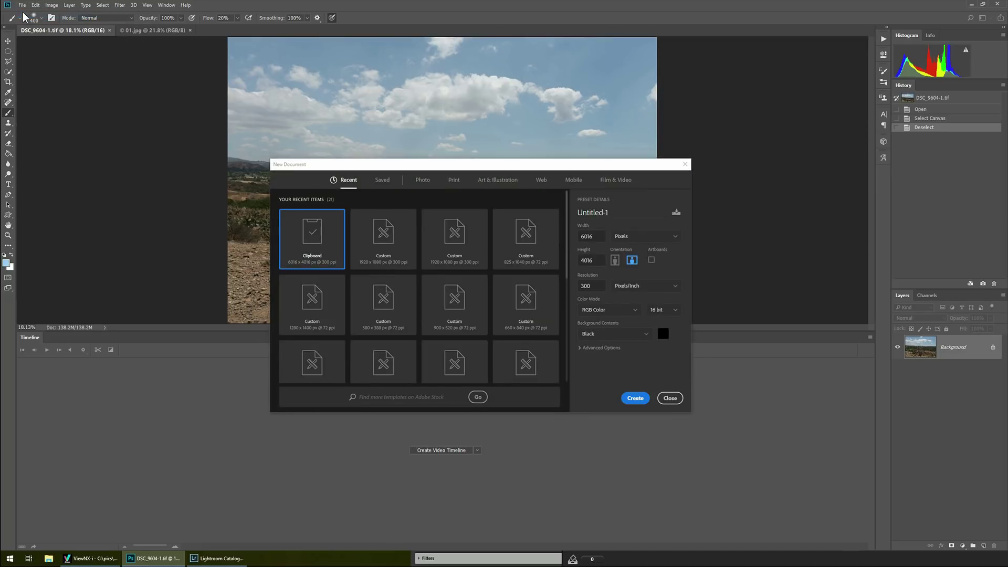
click(400, 249)
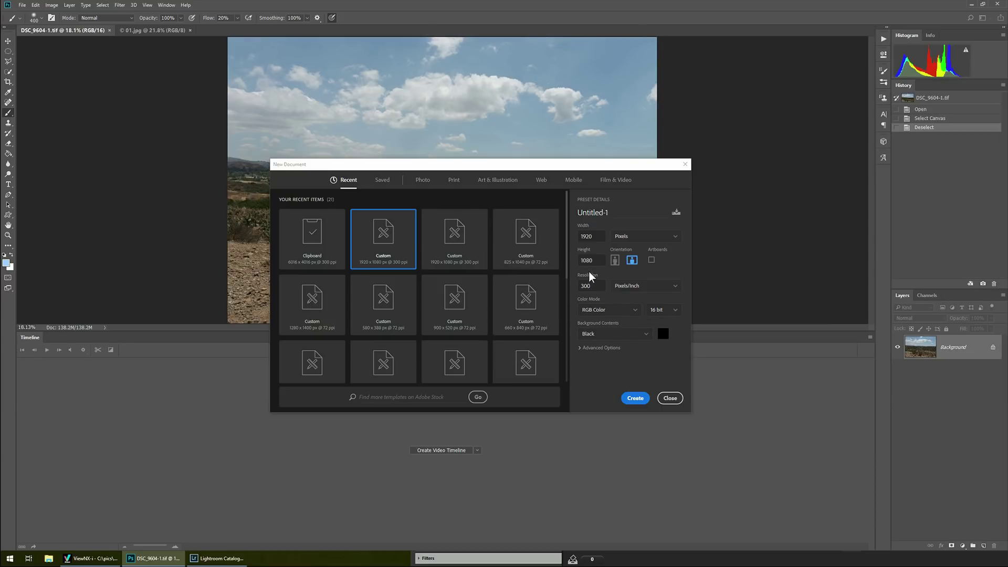
click(633, 398)
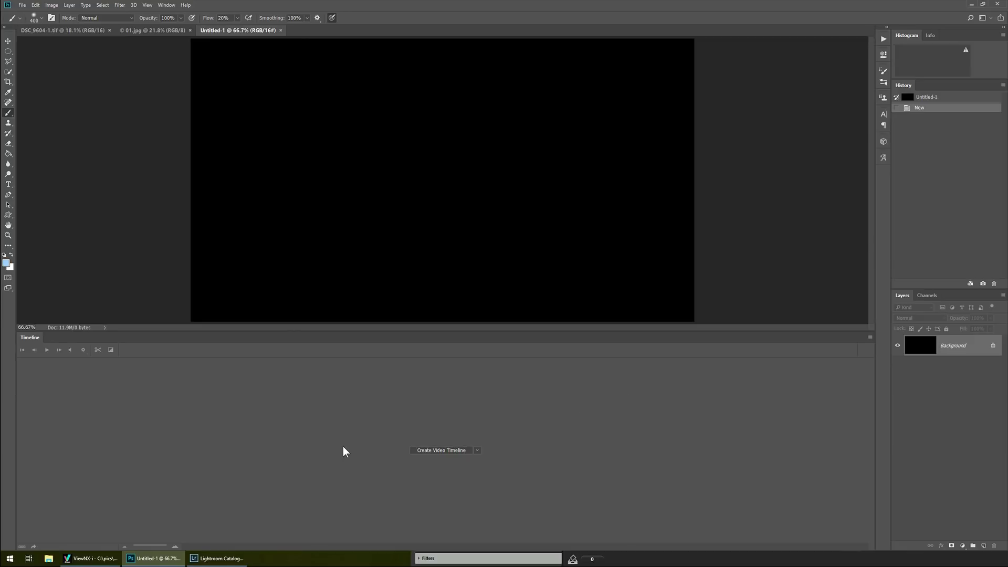
Step: Add a video timeline to Untitled-1, lengthen the Layer 0 clip, and bring 01.jpg forward
click(440, 451)
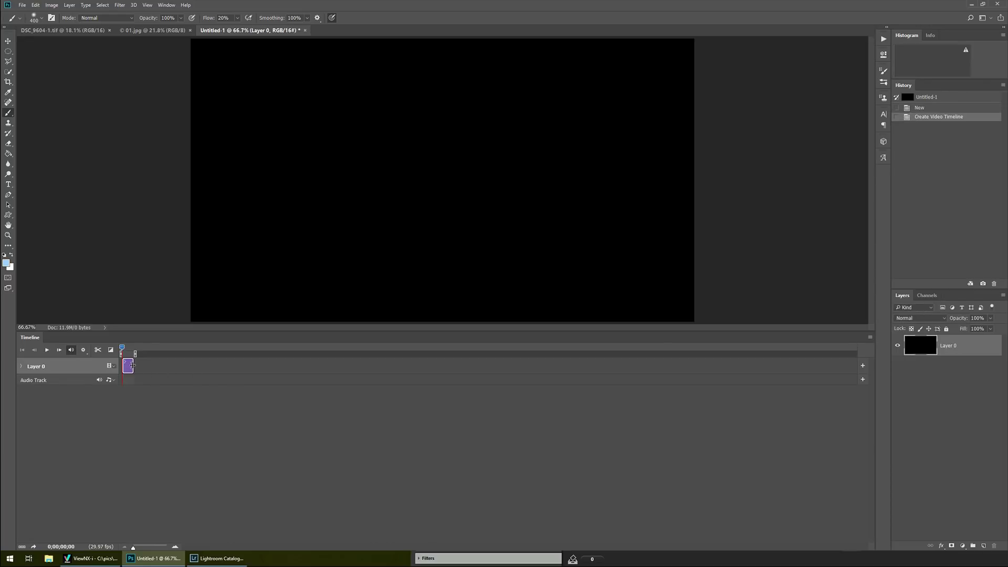
drag(132, 365, 171, 366)
click(176, 547)
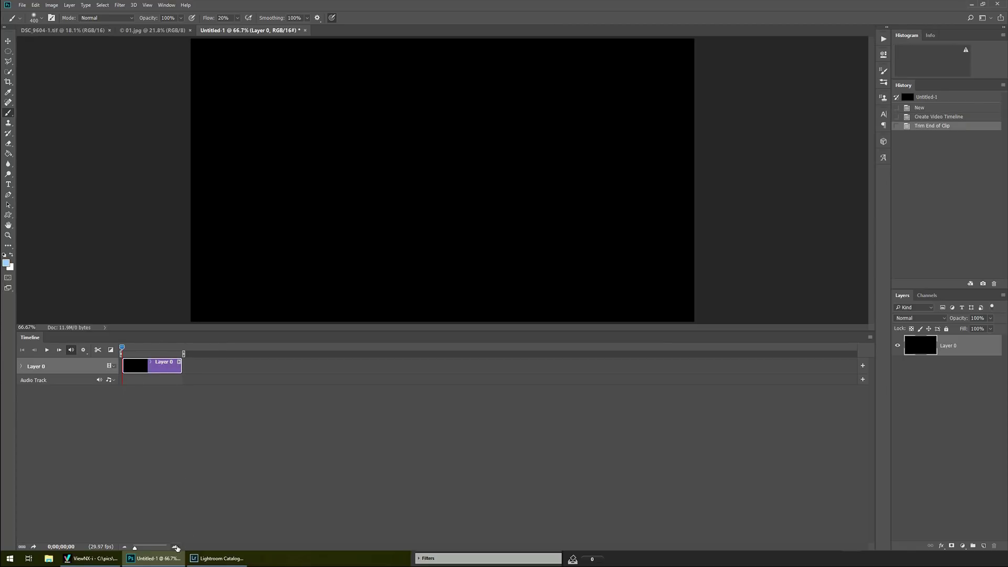
click(175, 548)
click(175, 547)
click(176, 547)
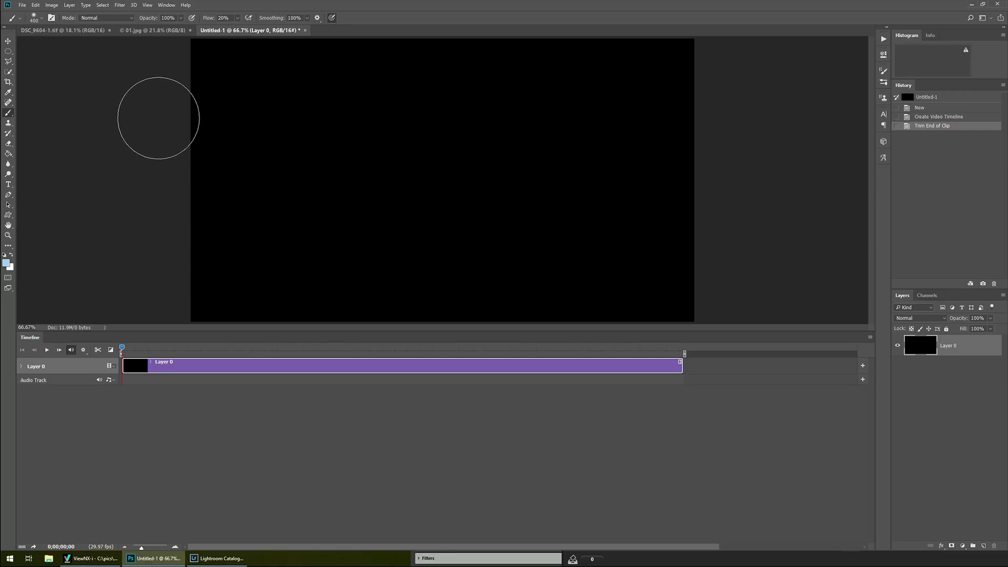
click(151, 31)
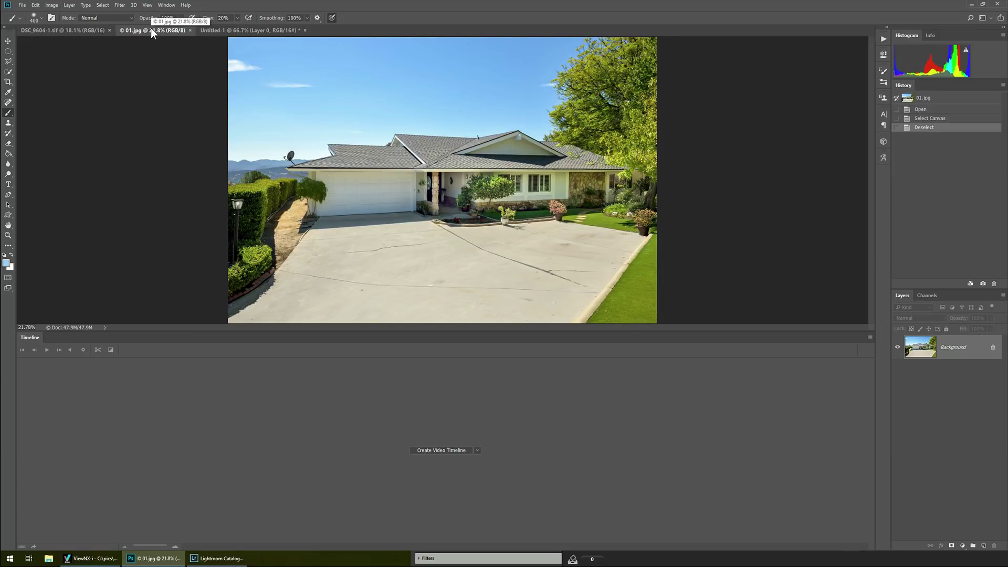
Step: Copy the whole house photo and paste it into Untitled-1 as a new layer
key(ctrl+a)
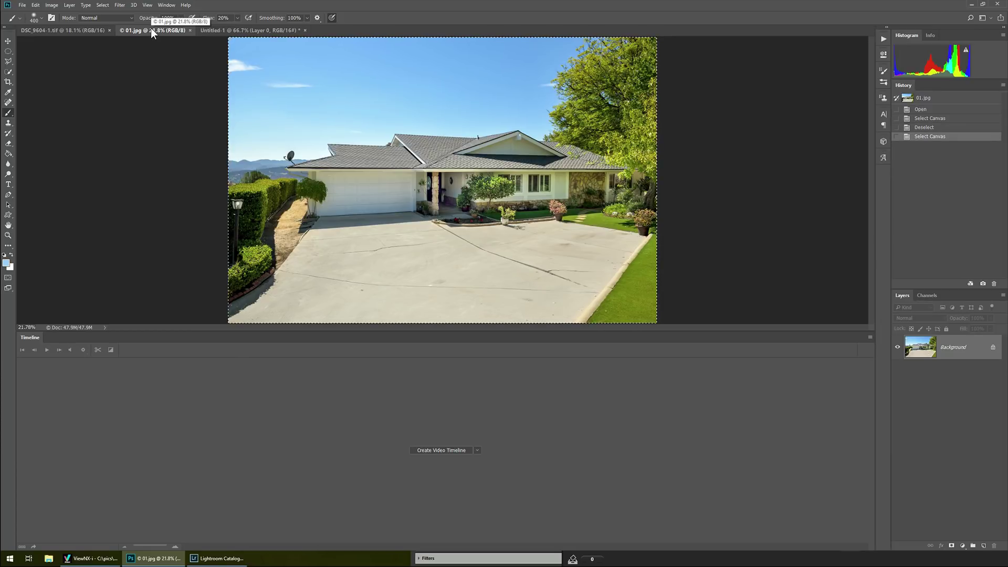
click(212, 31)
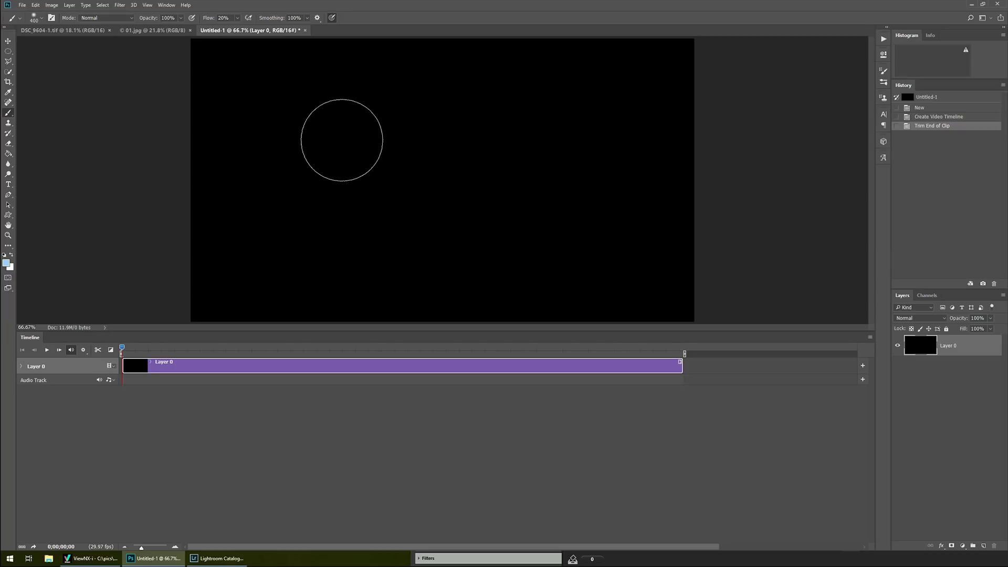
key(ctrl+v)
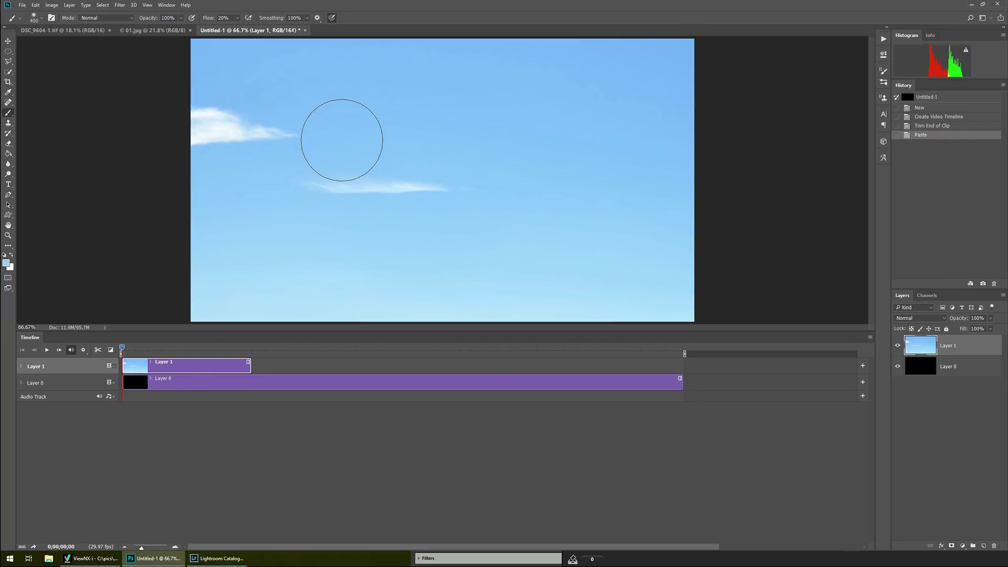
key(ctrl+minus)
key(ctrl+minus)
key(ctrl+minus)
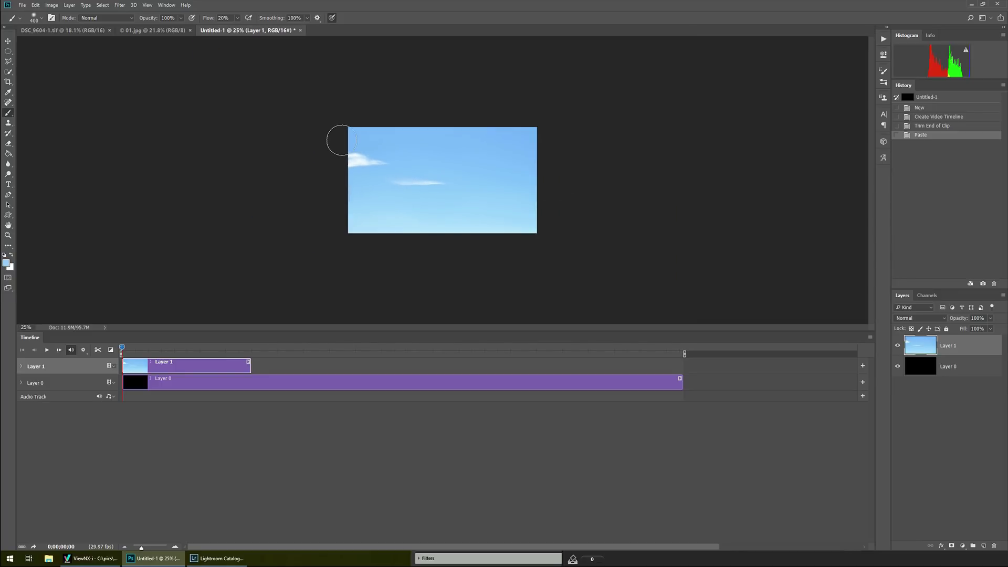
Step: Scale the house photo down to fill the 1920×1080 canvas and extend its clip to match Layer 0
key(alt+e)
key(a)
key(Return)
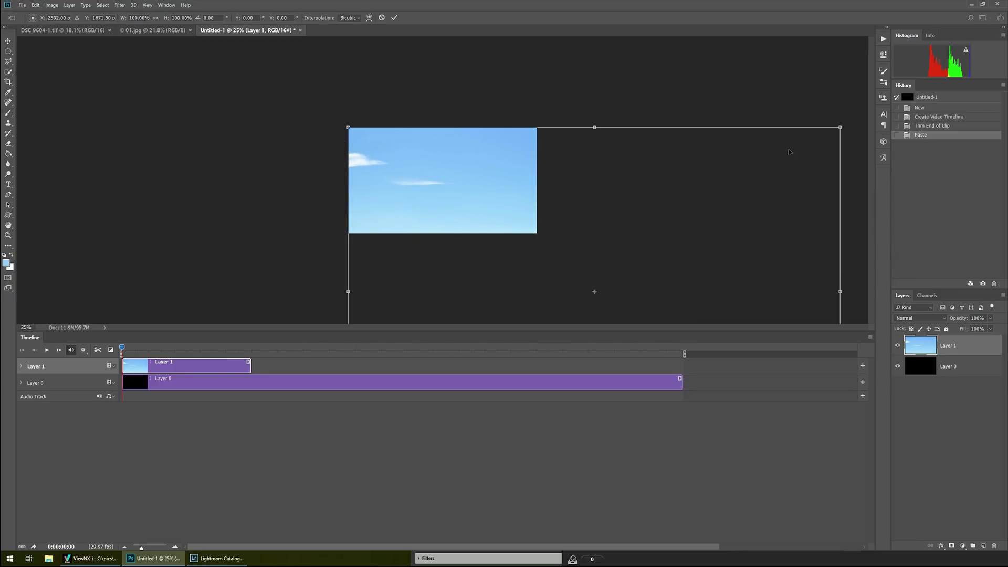
drag(843, 131, 732, 200)
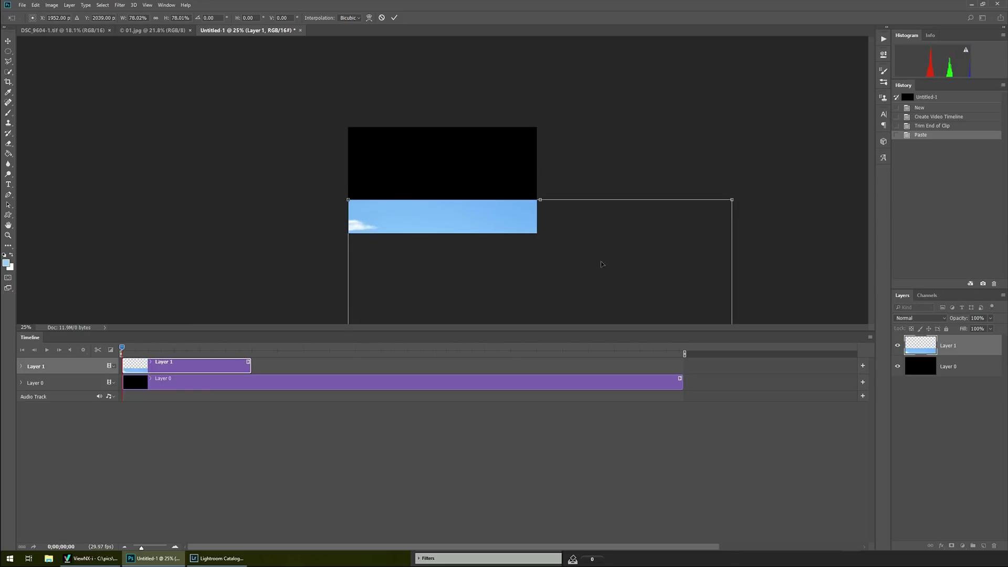
drag(599, 261, 559, 146)
drag(680, 75, 562, 164)
drag(482, 196, 528, 164)
drag(604, 298, 526, 271)
key(Return)
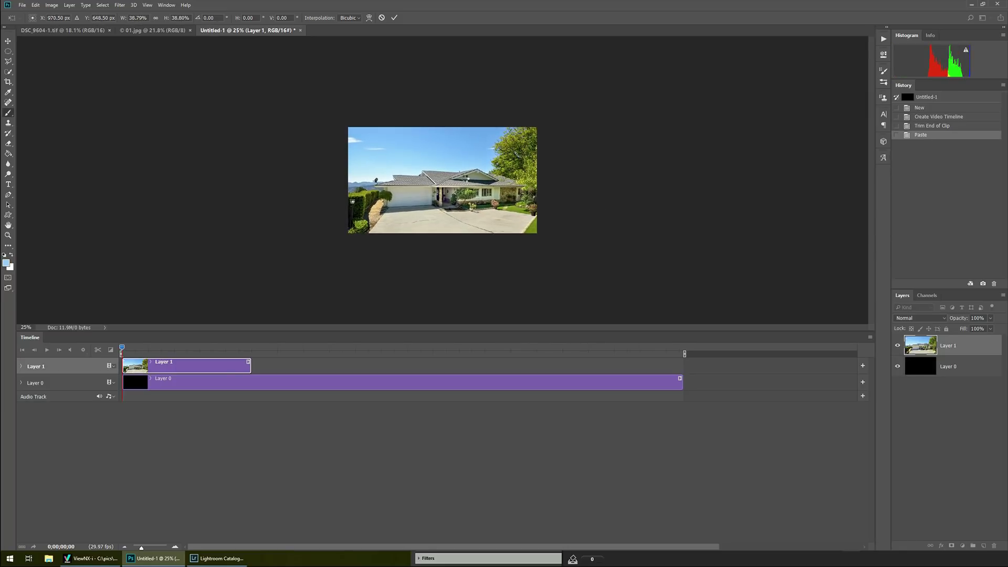
key(b)
key(ctrl+0)
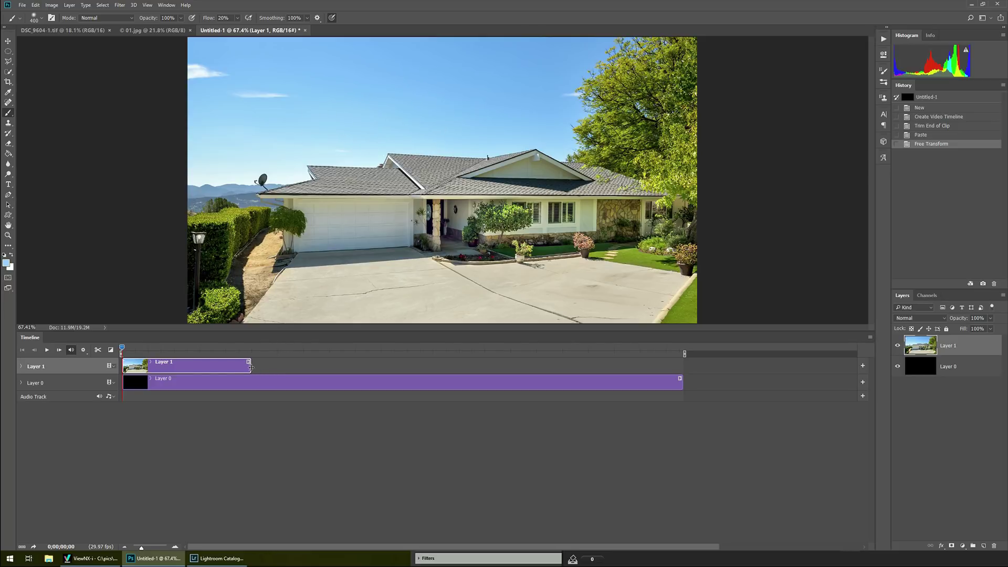
drag(251, 367, 683, 369)
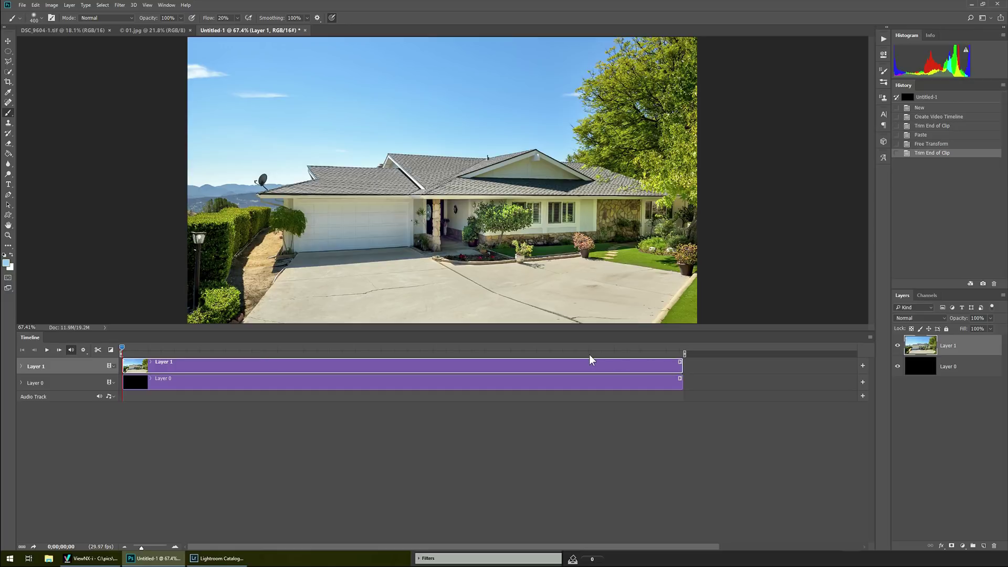
Step: Rename Layer 1 to 'base'
double_click(948, 347)
text(base)
key(Return)
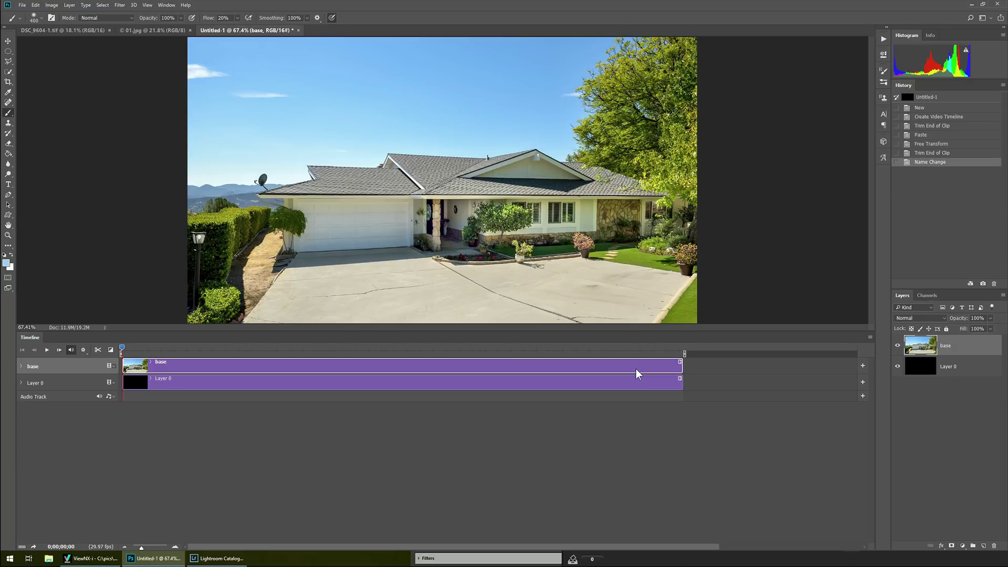
Step: Duplicate base, extend the copy's clip to full length, and rename it 'top'
key(ctrl+j)
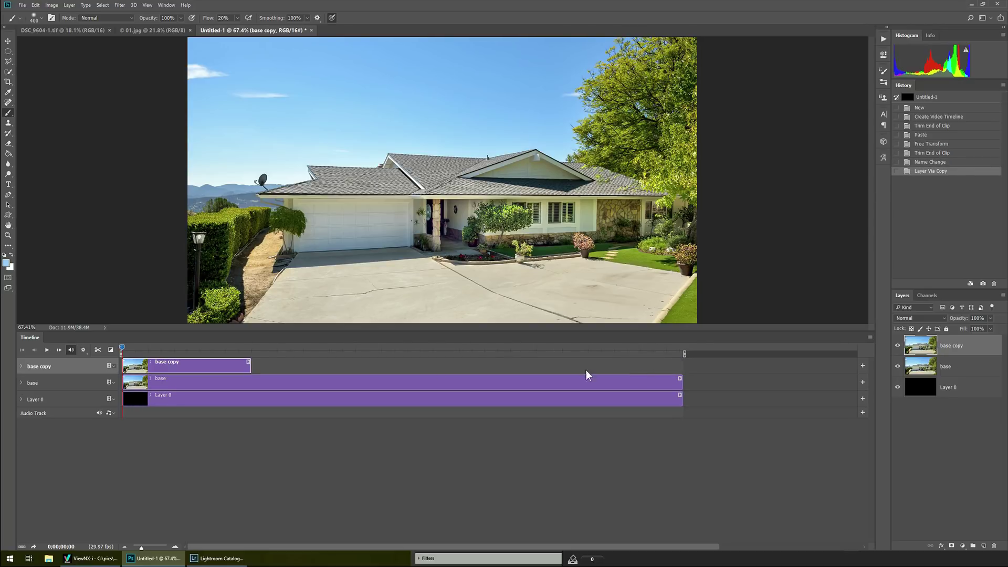
drag(249, 367, 682, 363)
double_click(951, 346)
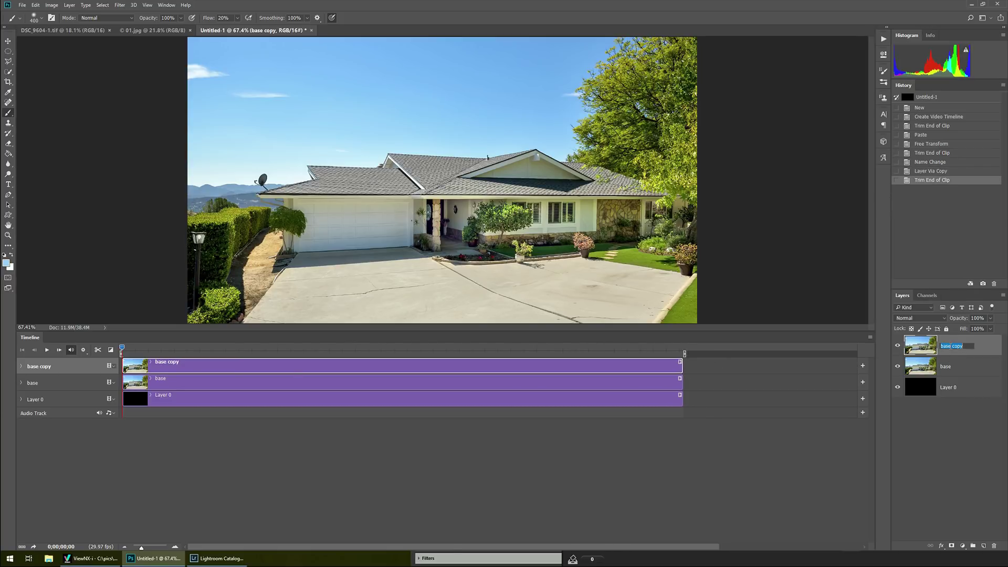
text(top)
key(Return)
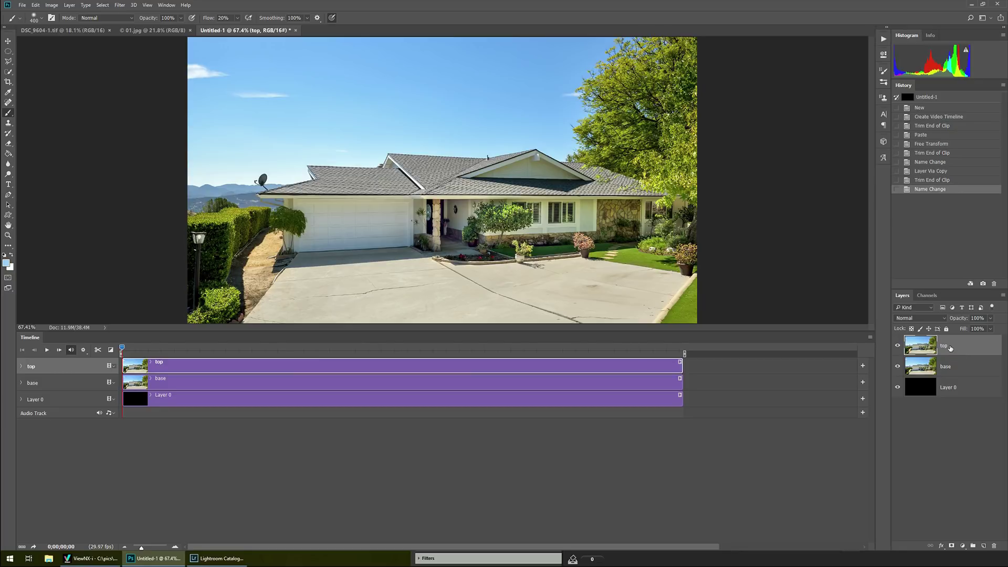
Step: Add a white Reveal All layer mask to the top layer
key(alt+l)
key(m)
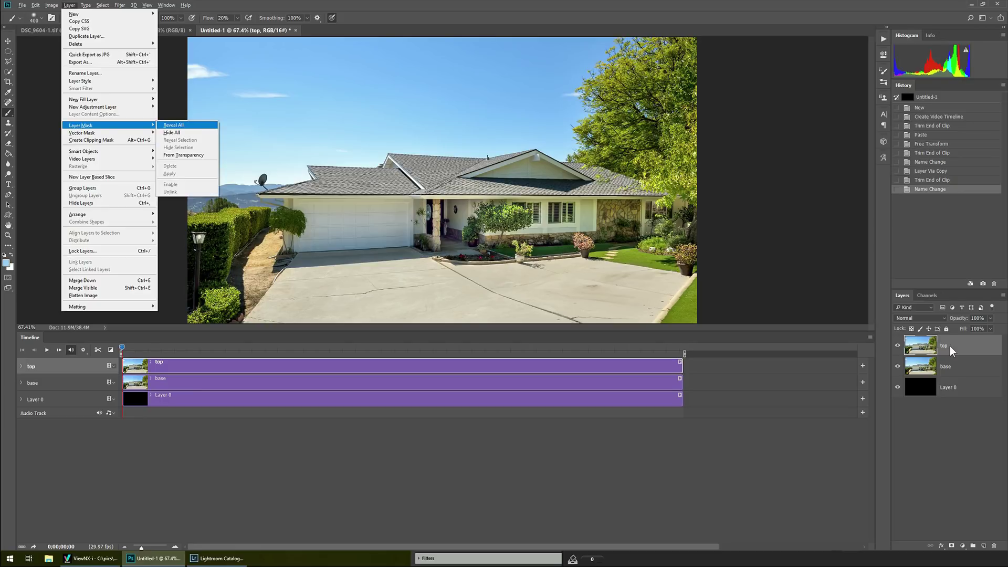
key(Return)
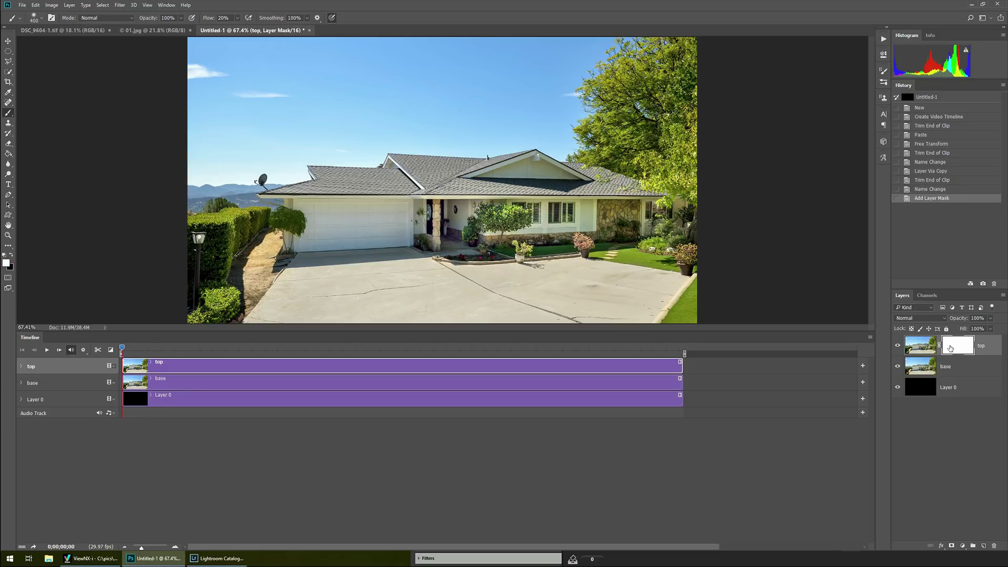
Step: On the base layer, select the blue sky with Color Range, adding samples, at Fuzziness 22
click(922, 367)
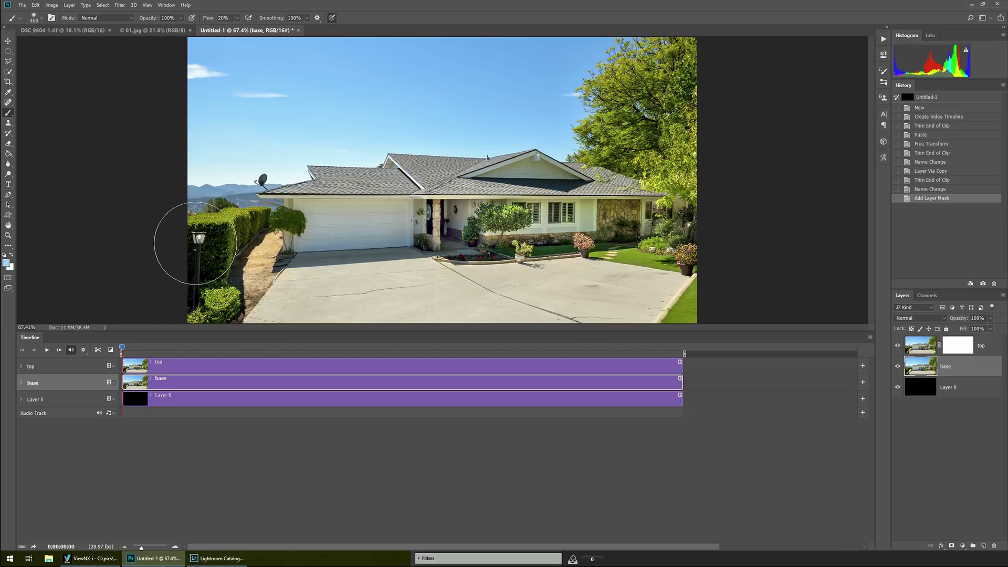
key(alt+s)
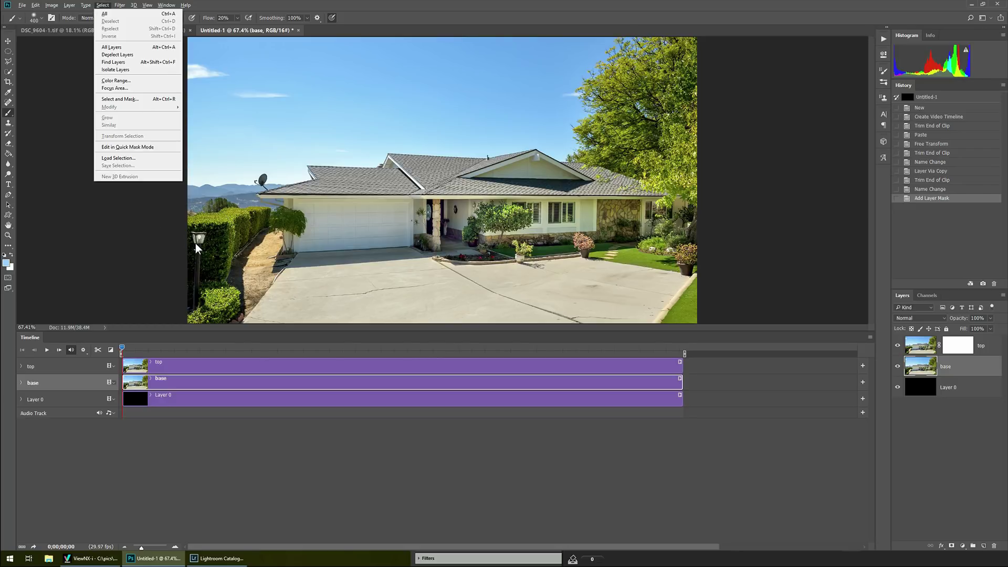
key(c)
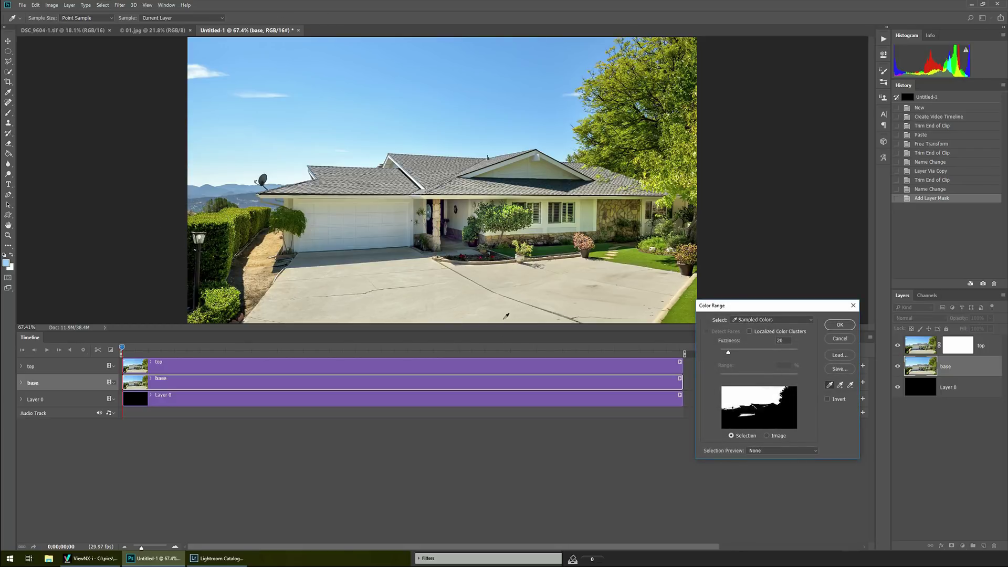
click(336, 151)
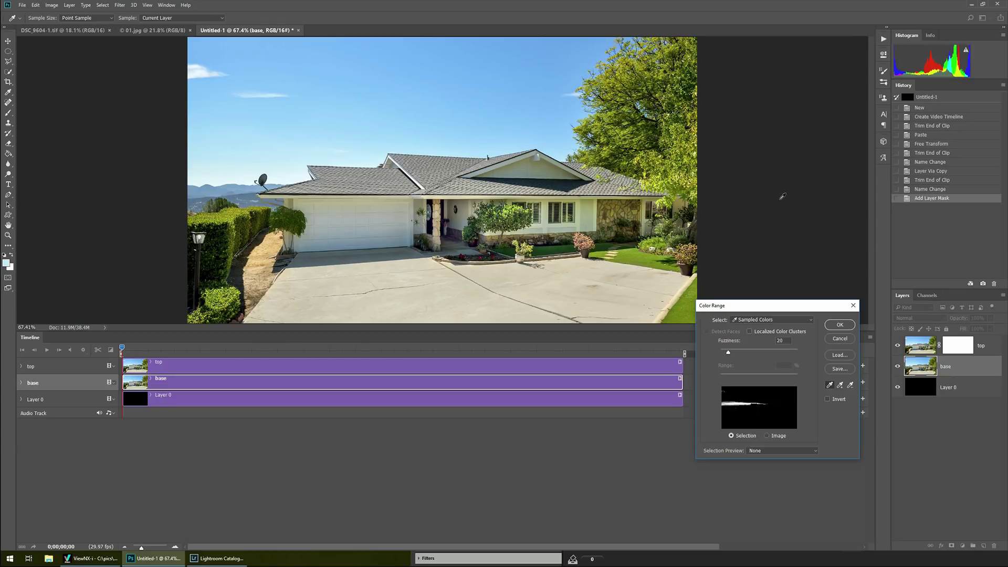
click(840, 386)
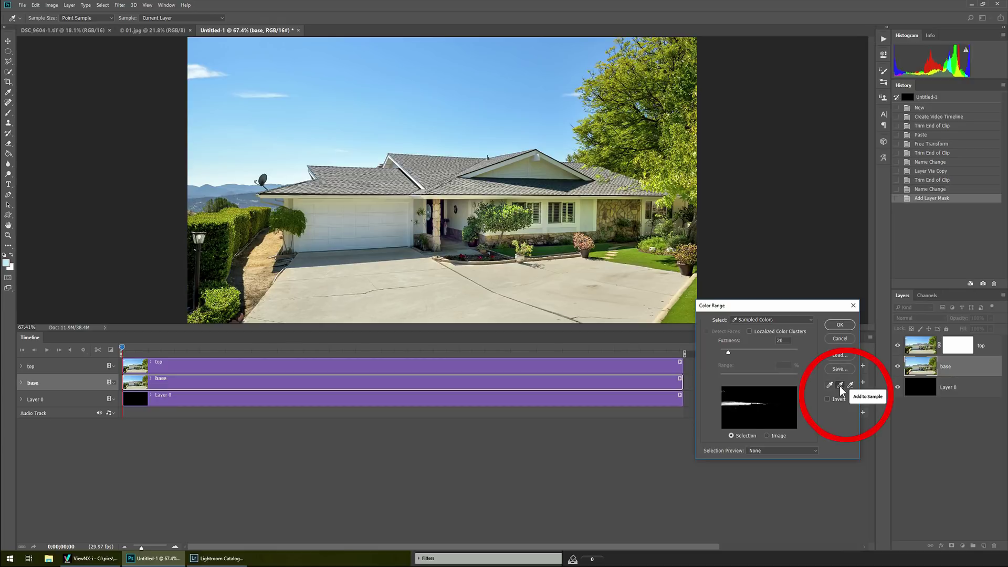
mouse_move(242, 178)
mouse_down()
mouse_move(255, 145)
mouse_move(518, 100)
mouse_move(471, 67)
mouse_up()
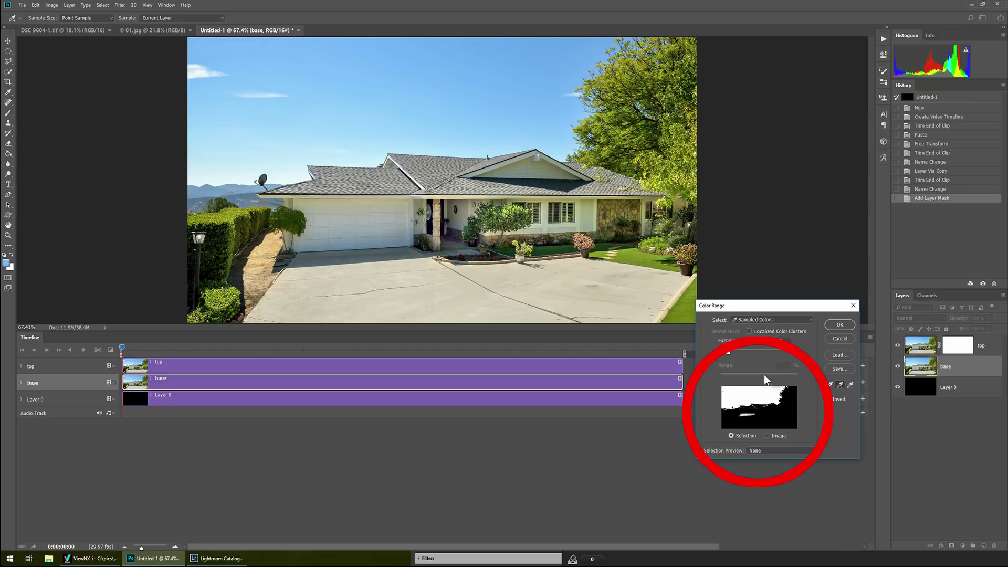
click(576, 53)
click(500, 105)
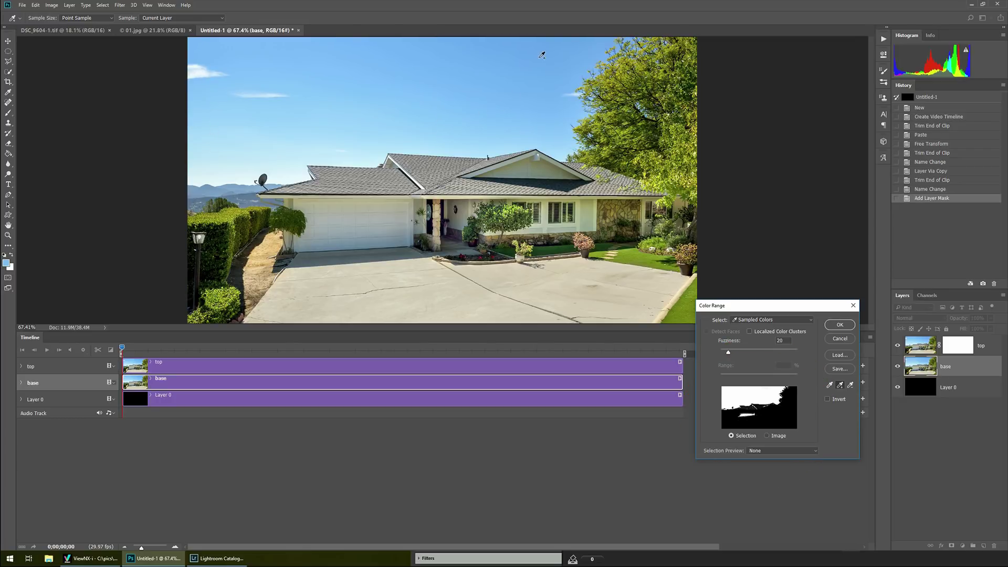
click(542, 52)
drag(728, 352, 728, 352)
click(840, 325)
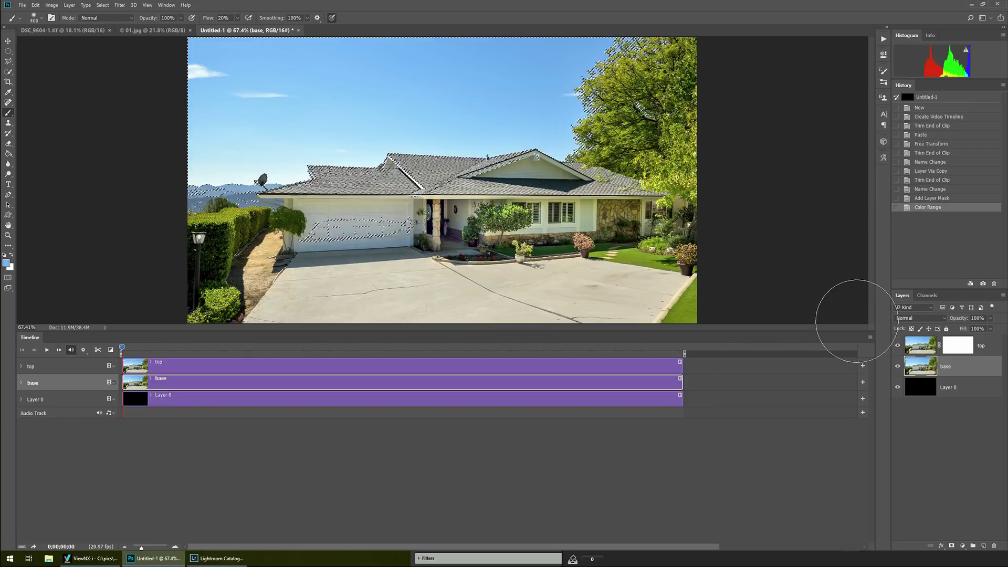
Step: Subtract the roofline, garage door and flower beds from the sky selection with Quick Selection
key(w)
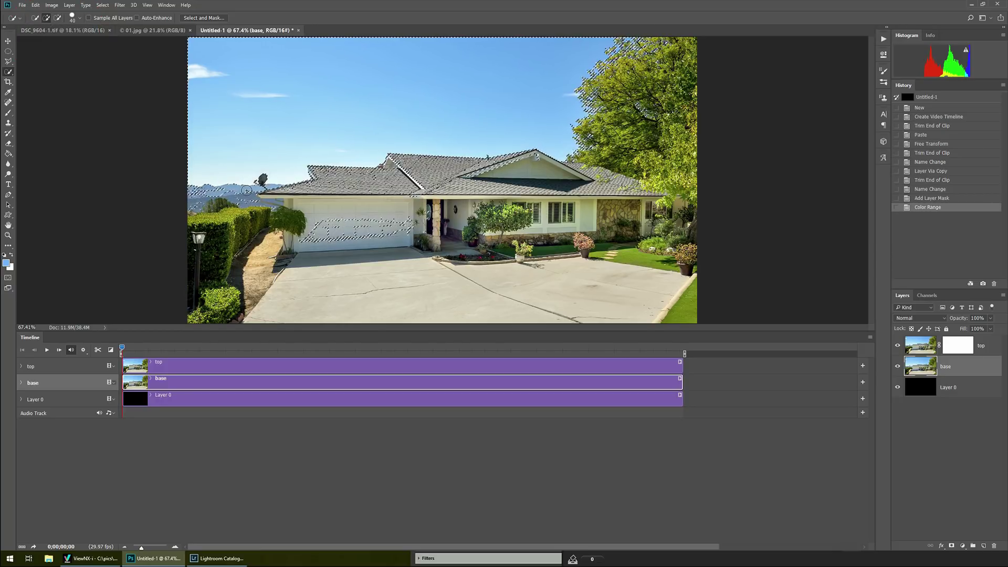
key(alt)
drag(231, 193, 504, 169)
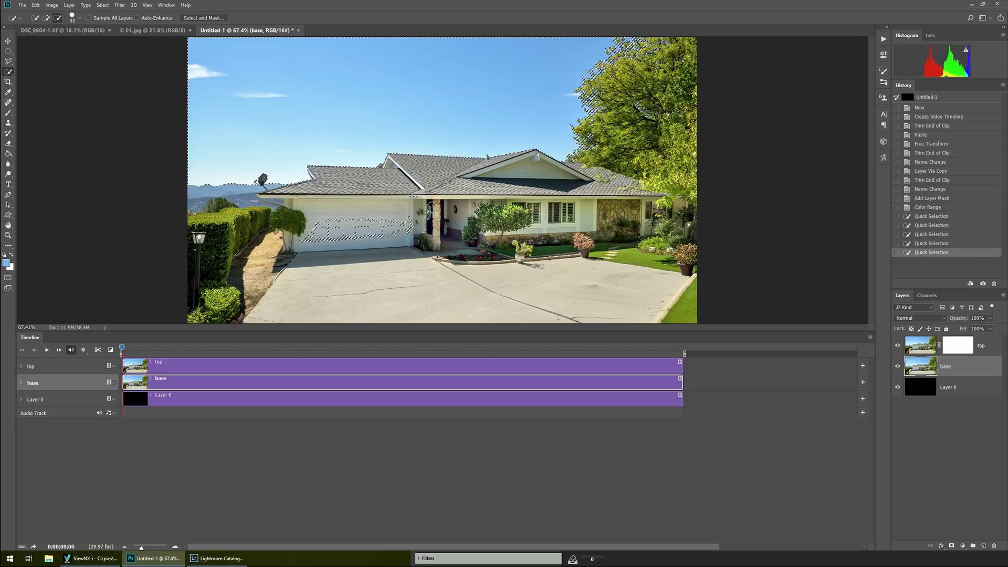
drag(312, 236, 479, 211)
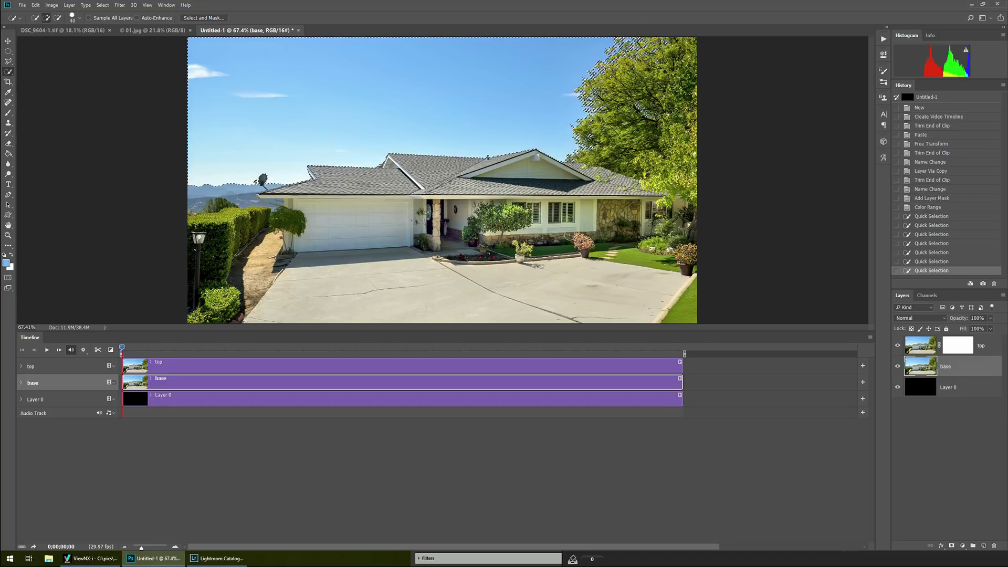
alt+click(494, 258)
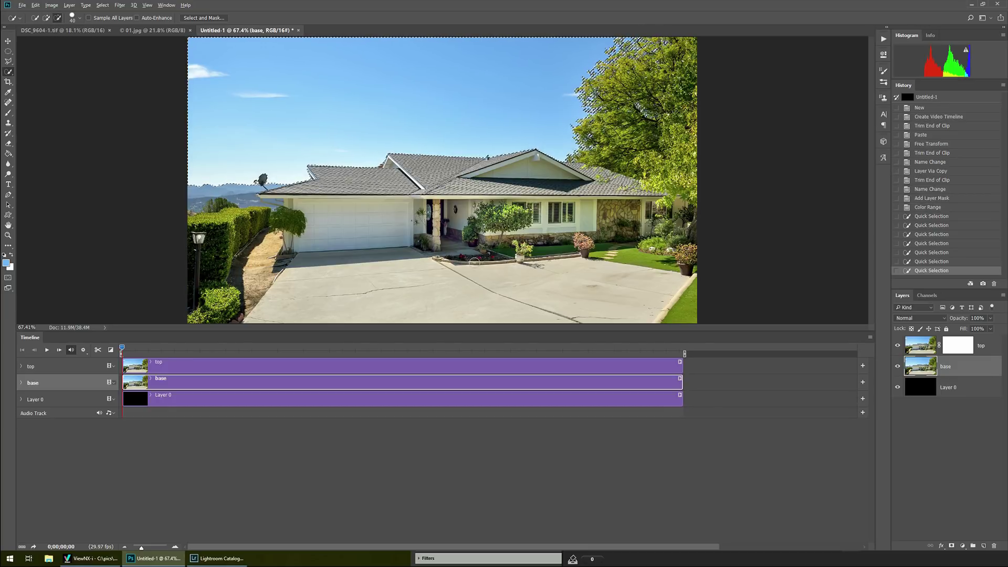
alt+click(253, 282)
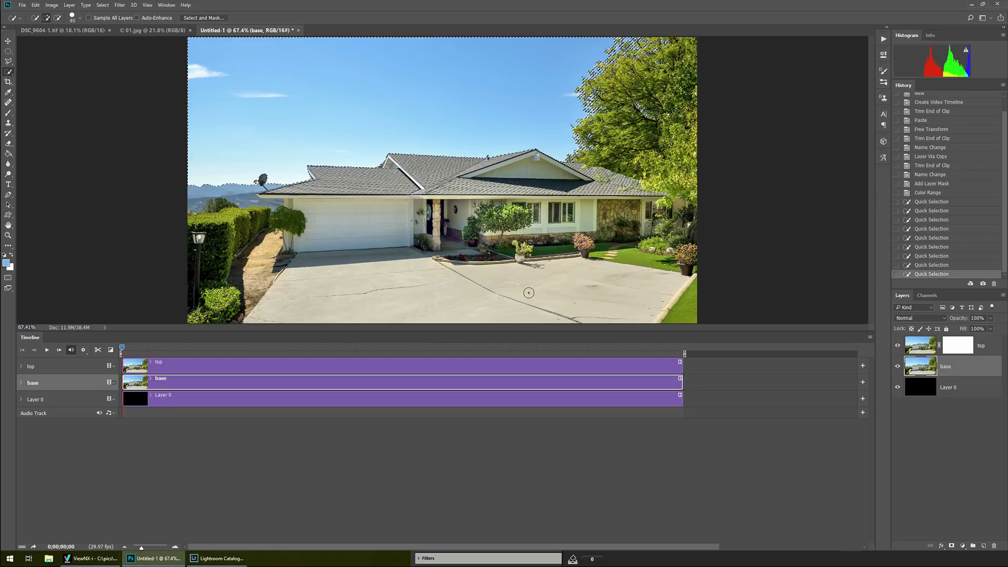
Step: Feather the edge of the sky selection
key(alt+s)
key(m)
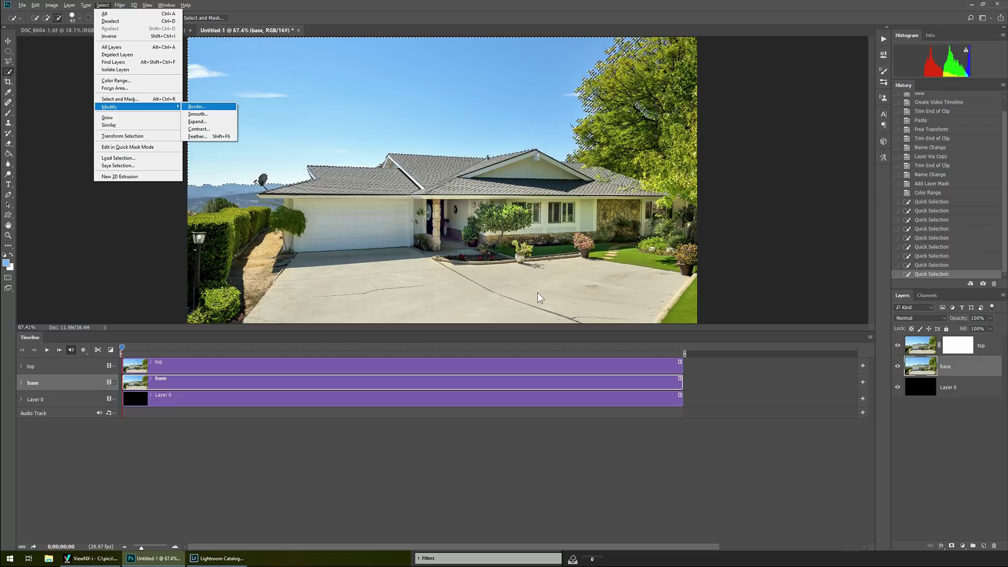
key(f)
key(Return)
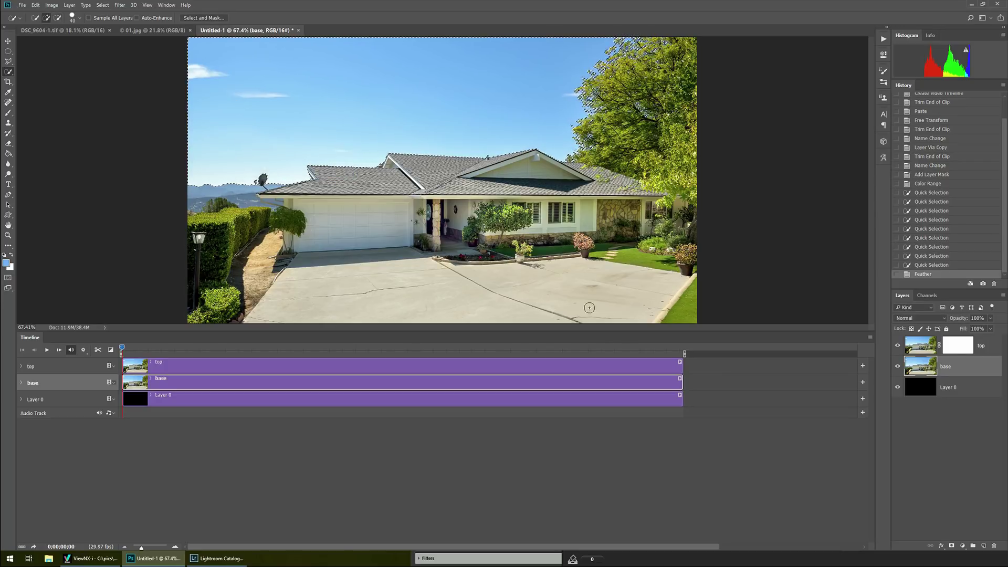
Step: Fill the sky area of top's mask with black, check it by toggling base, then deselect
click(960, 348)
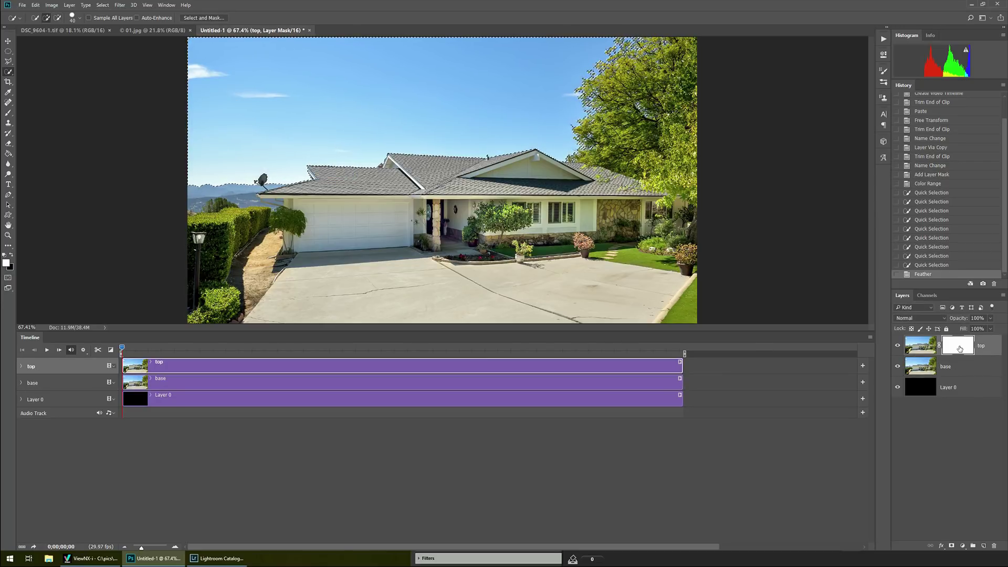
key(Delete)
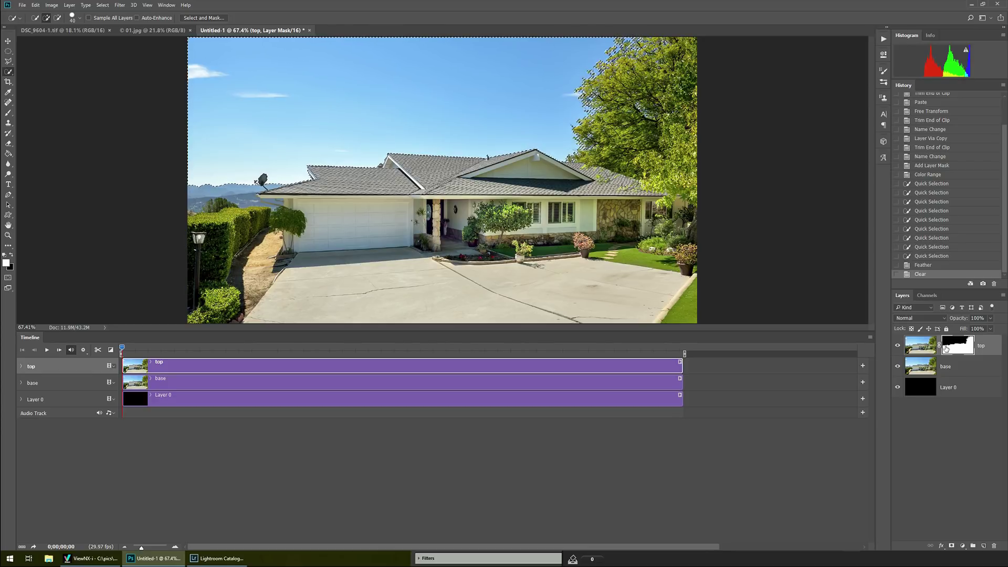
click(898, 367)
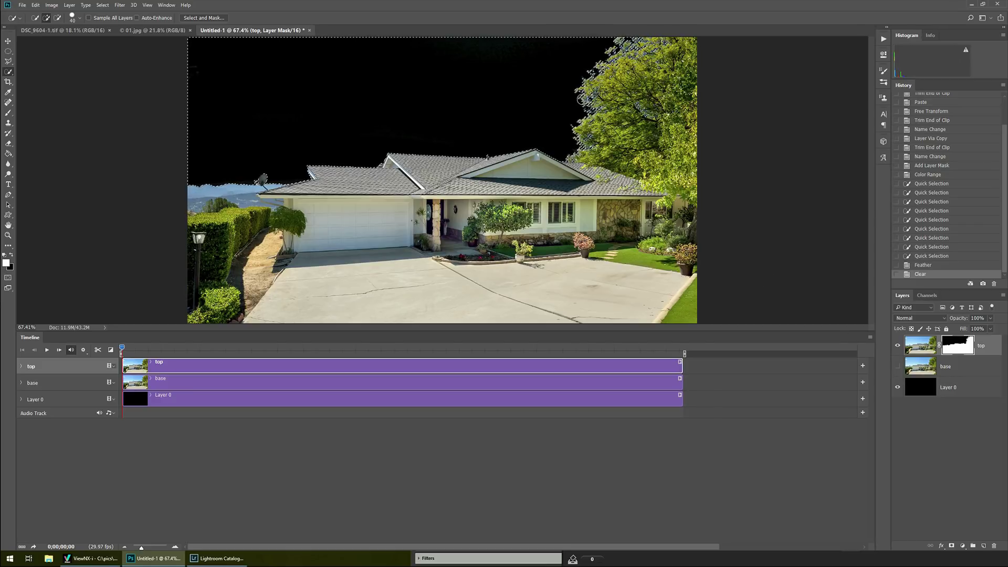
click(899, 367)
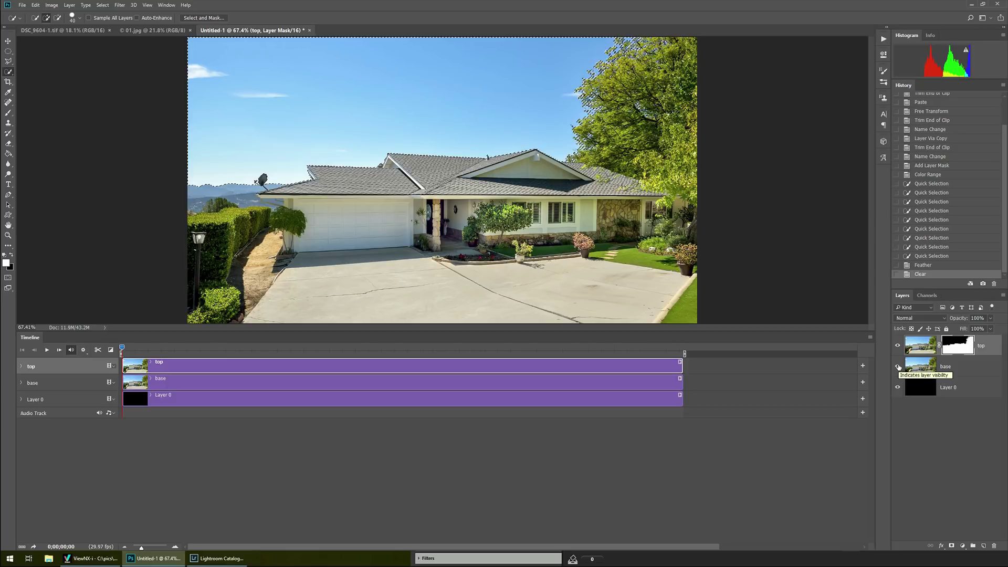
key(ctrl+d)
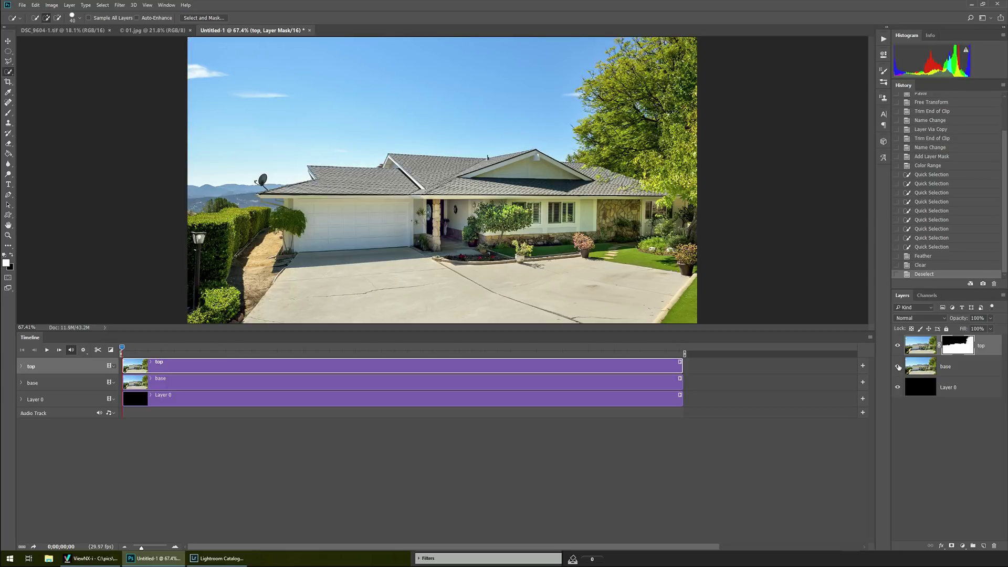
Step: Copy the whole DSC_9604-1.tif cloud photo and paste it above base in Untitled-1
click(965, 369)
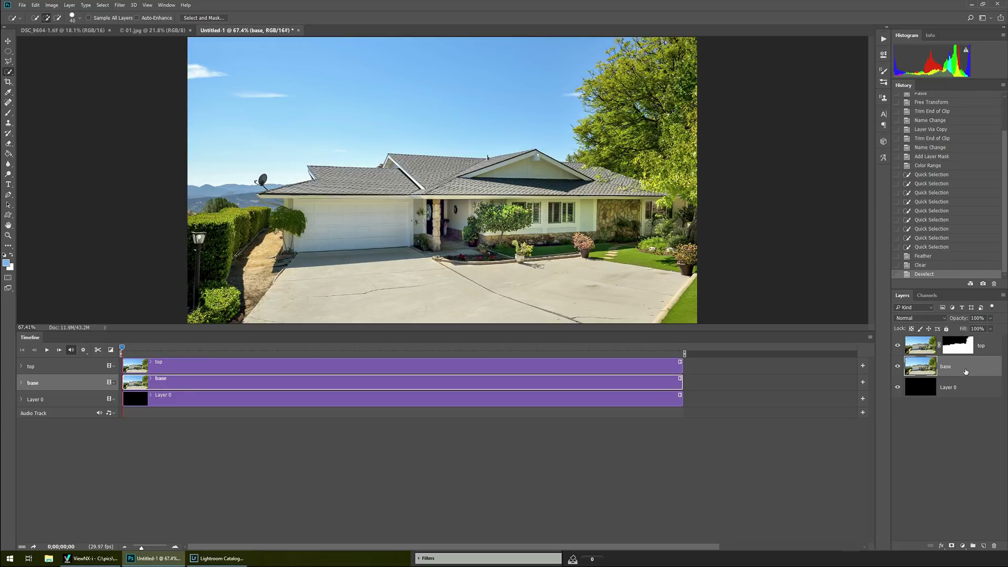
click(59, 32)
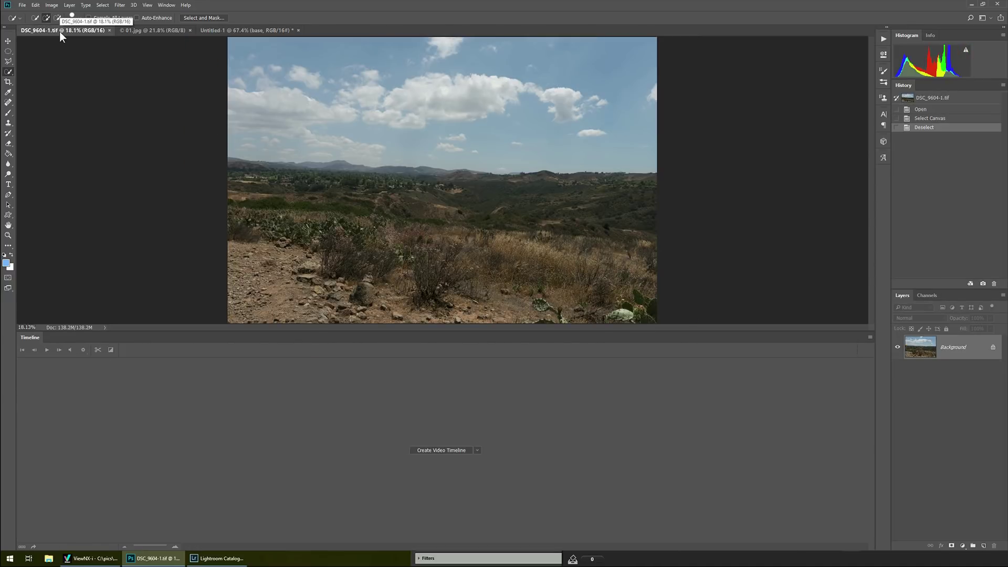
key(ctrl+a)
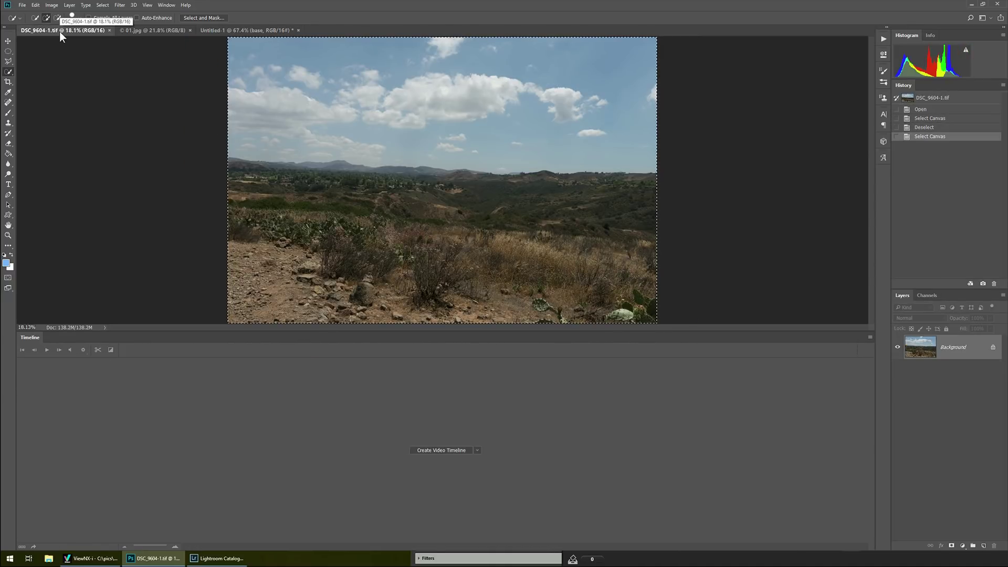
click(219, 30)
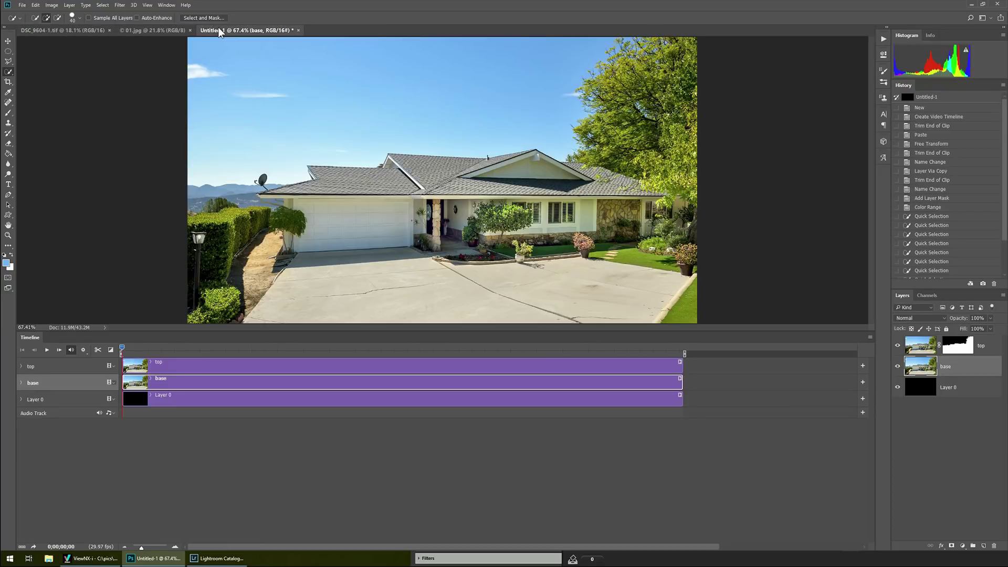
key(ctrl+v)
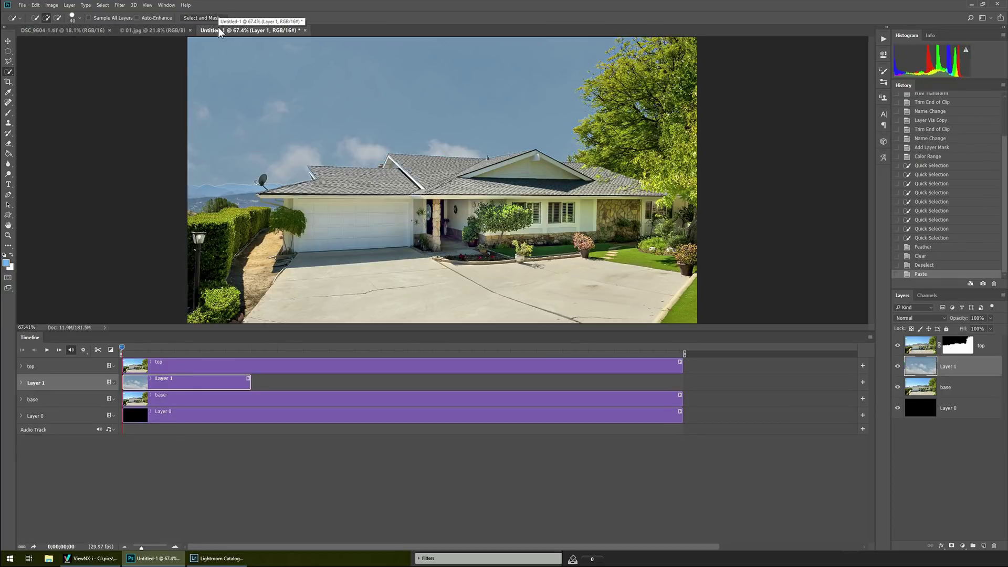
key(ctrl+minus)
key(ctrl+minus)
key(ctrl+minus)
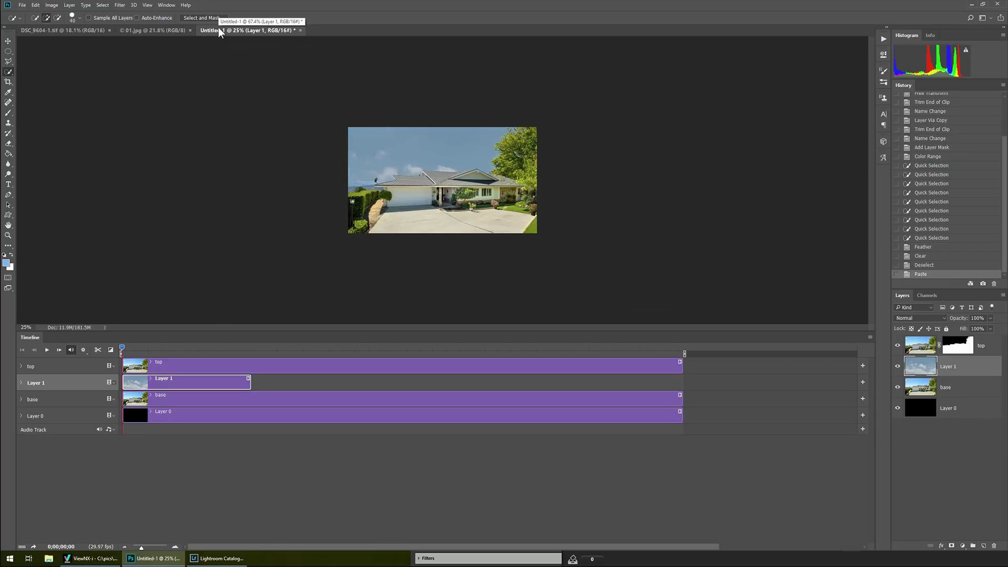
Step: Scale the pasted cloud sky down and position its clouds over the sky behind the house
key(alt+e)
key(f)
key(Return)
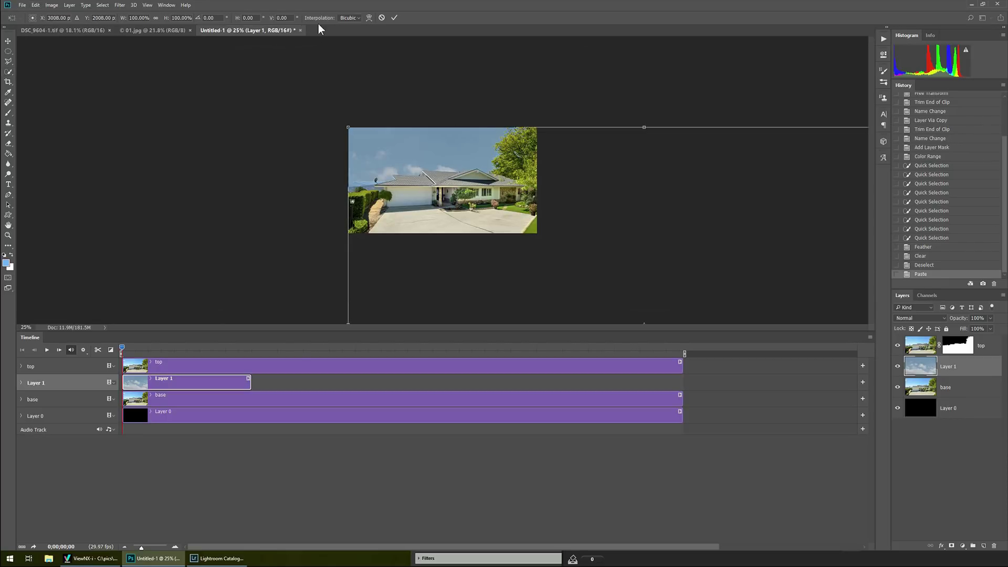
drag(345, 126, 496, 227)
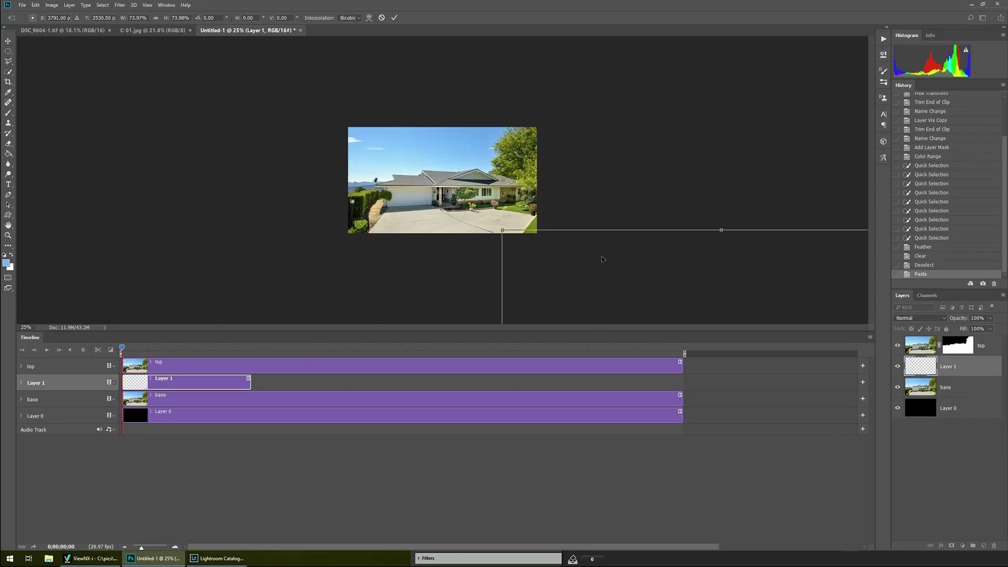
drag(586, 249, 232, 105)
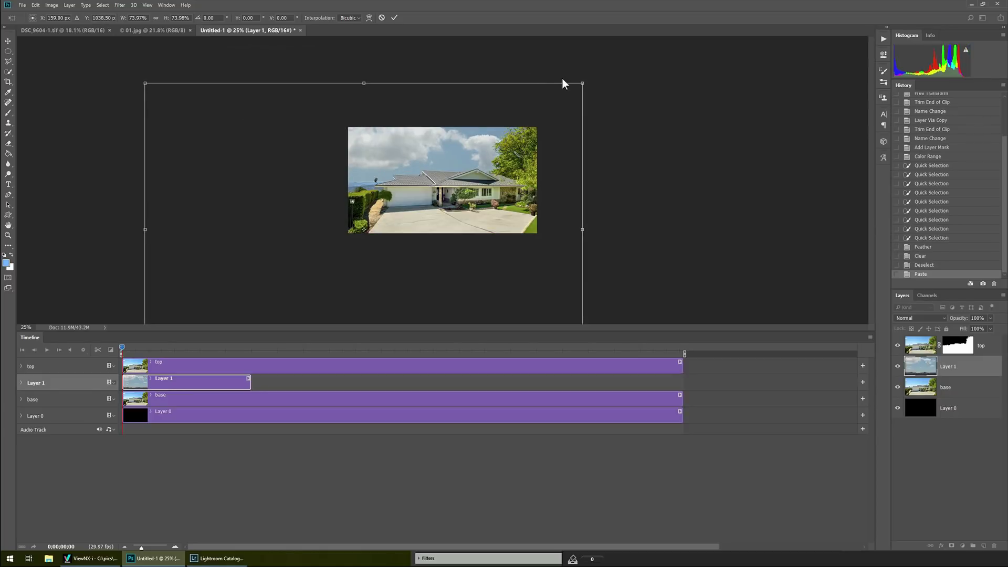
drag(582, 82, 410, 196)
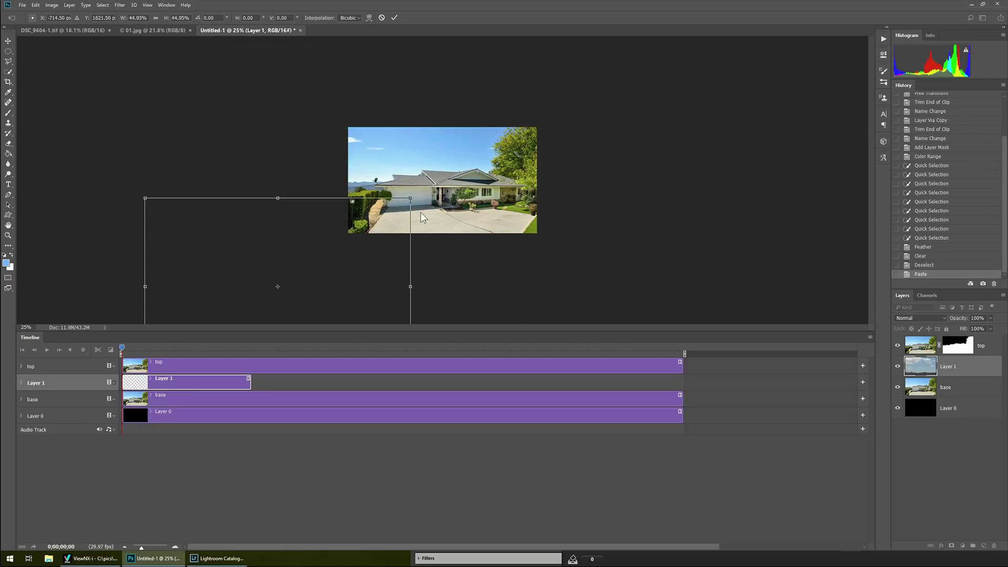
drag(352, 244, 474, 170)
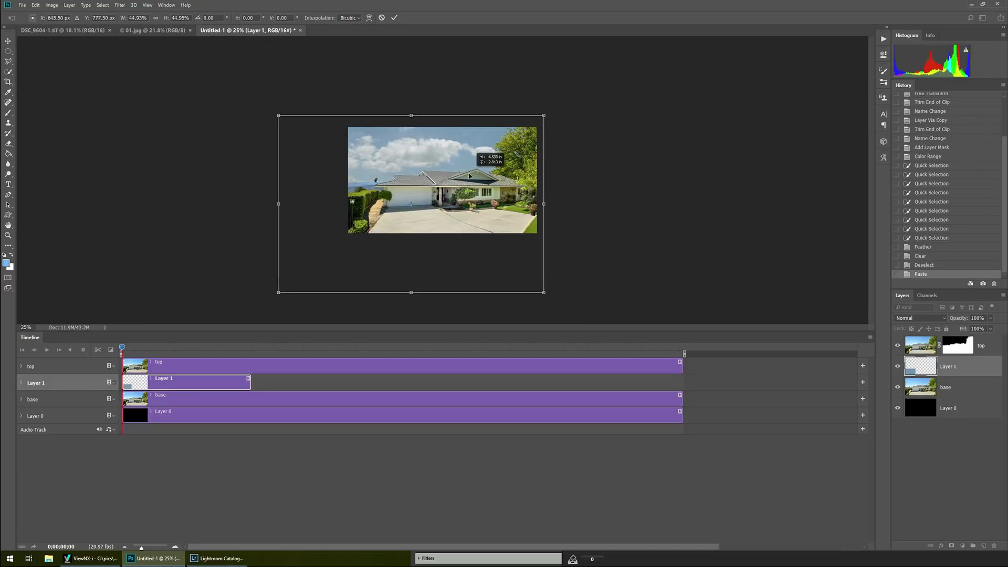
drag(470, 176, 463, 188)
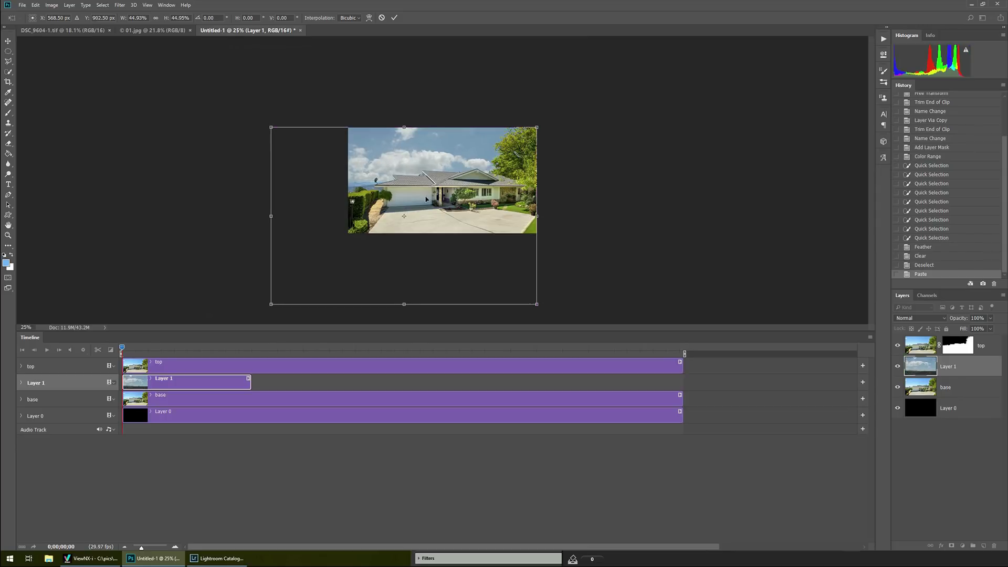
drag(271, 304, 290, 247)
drag(392, 200, 413, 200)
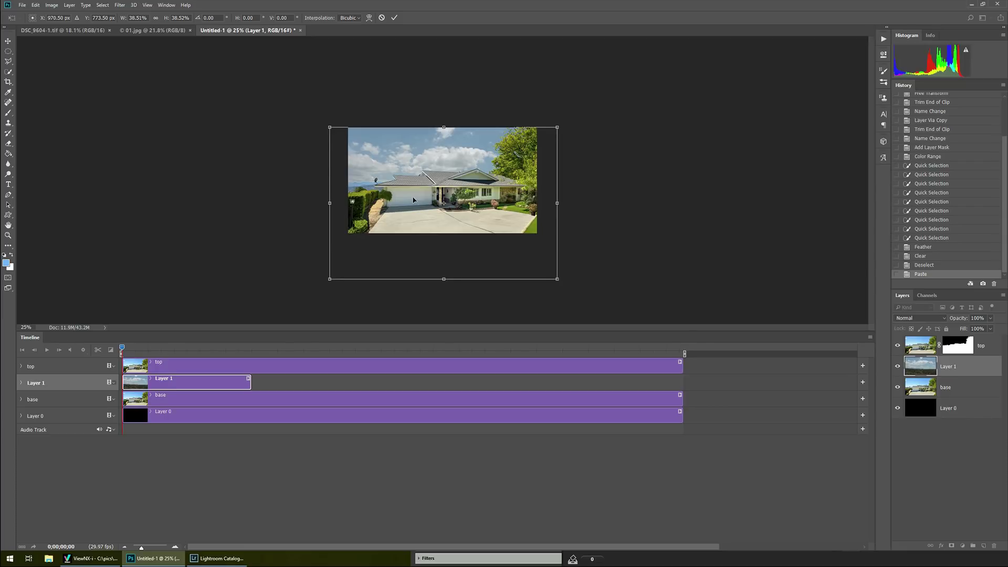
key(Return)
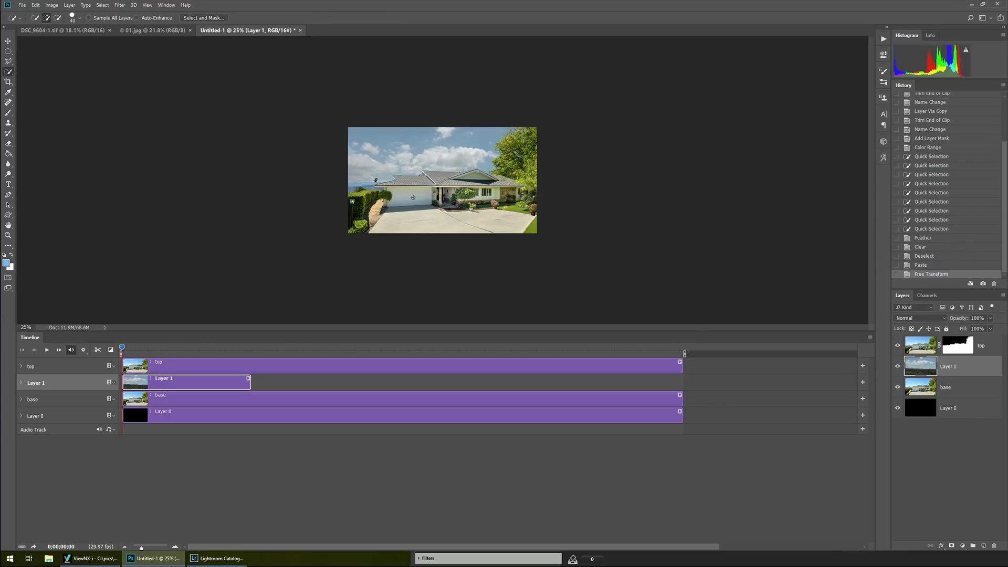
Step: Shift the cloud sky layer left, widen it slightly, and extend its clip to the timeline's end
key(ctrl+minus)
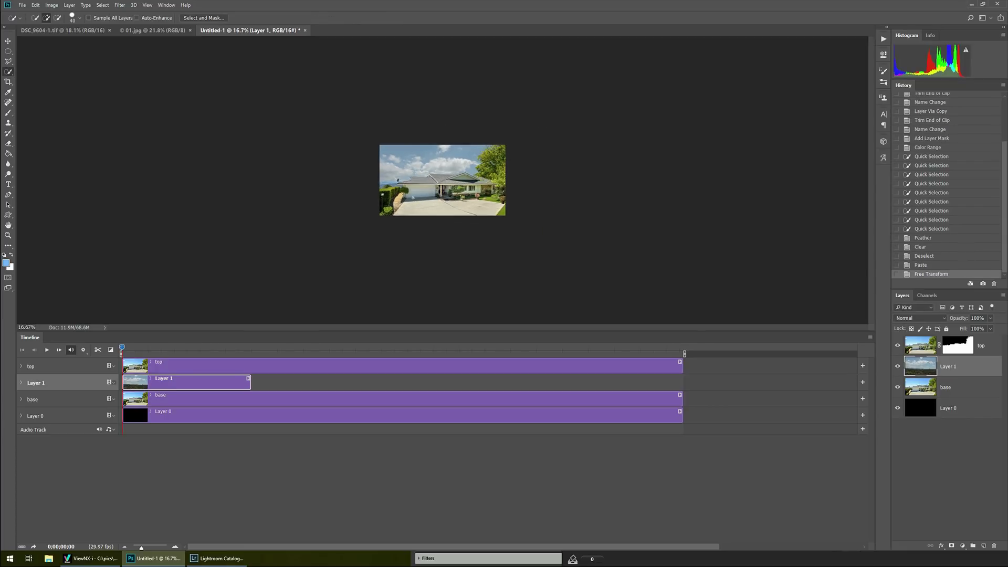
key(alt+v)
key(f)
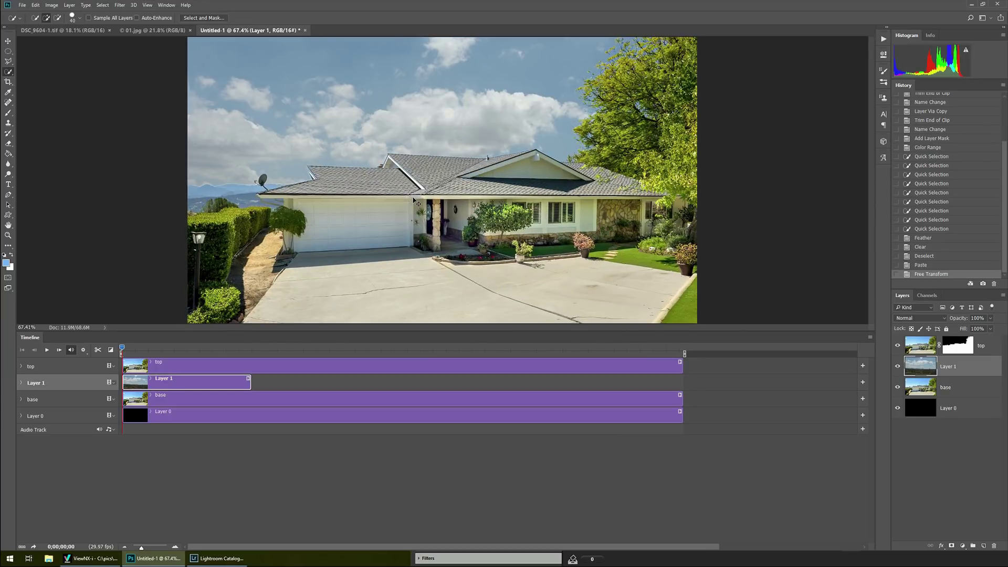
key(ctrl+minus)
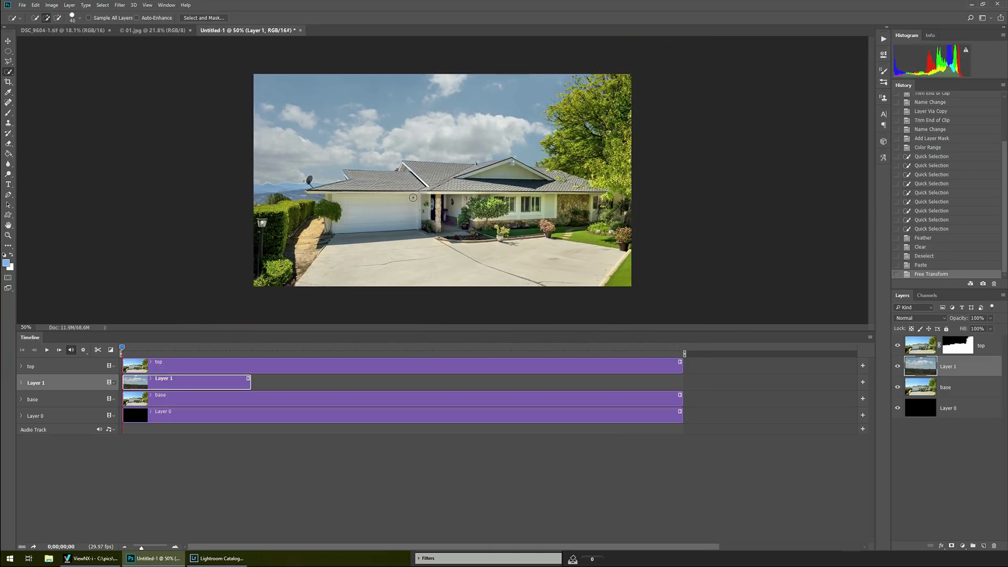
key(v)
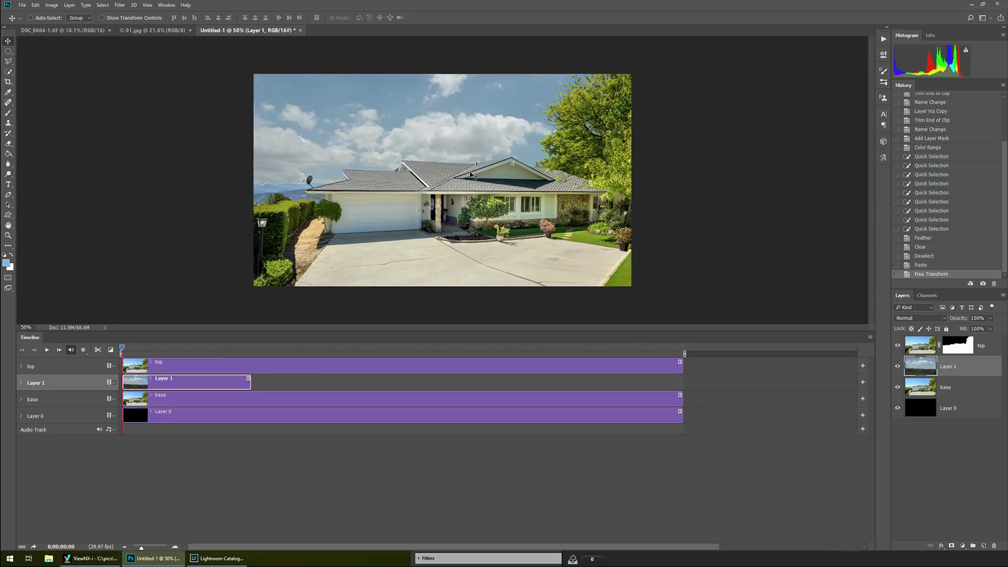
key(alt+e)
key(a)
key(s)
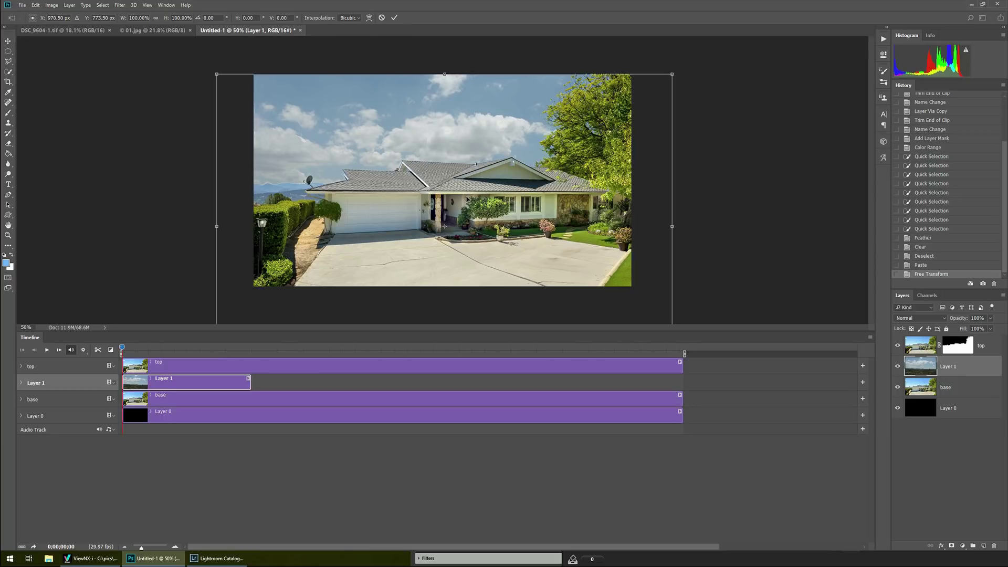
drag(466, 199, 426, 186)
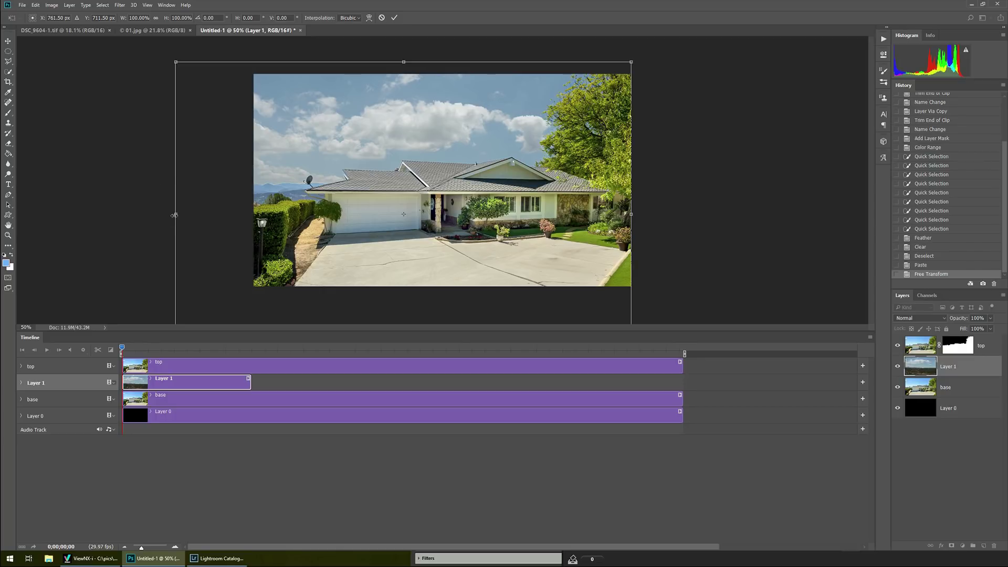
drag(175, 214, 153, 214)
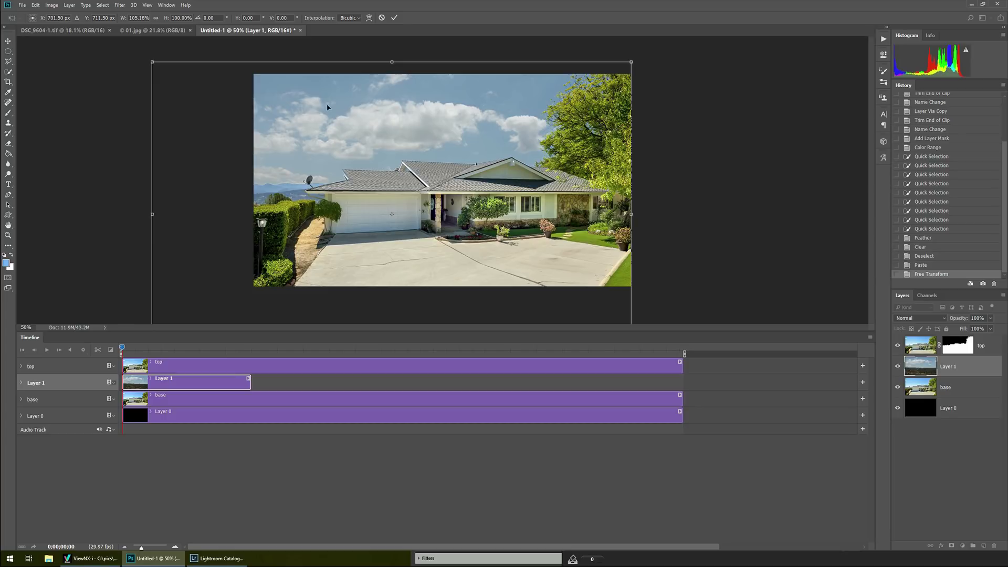
click(394, 17)
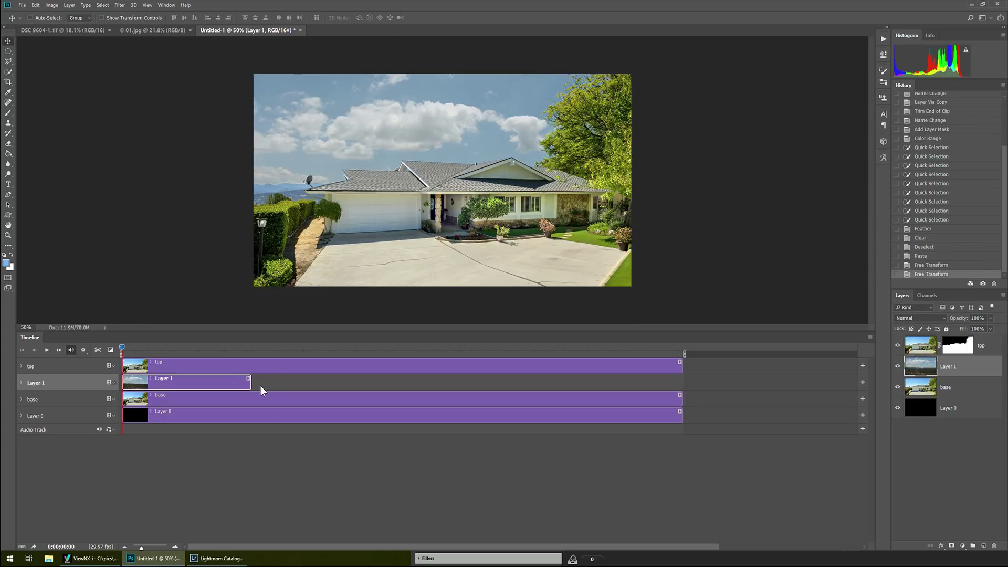
drag(249, 385, 683, 391)
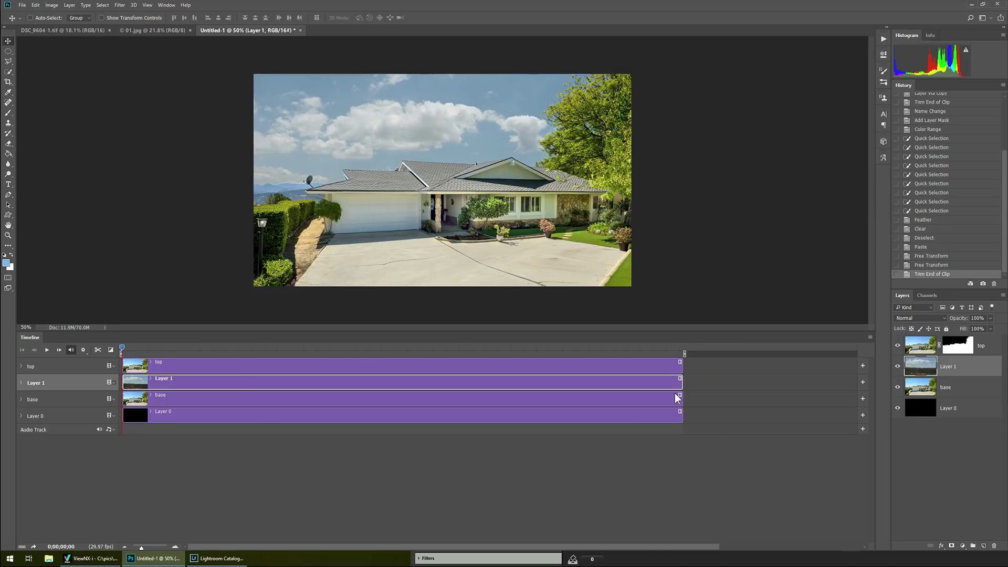
Step: Rename Layer 1 to 'sky'
double_click(954, 369)
text(sky)
key(Return)
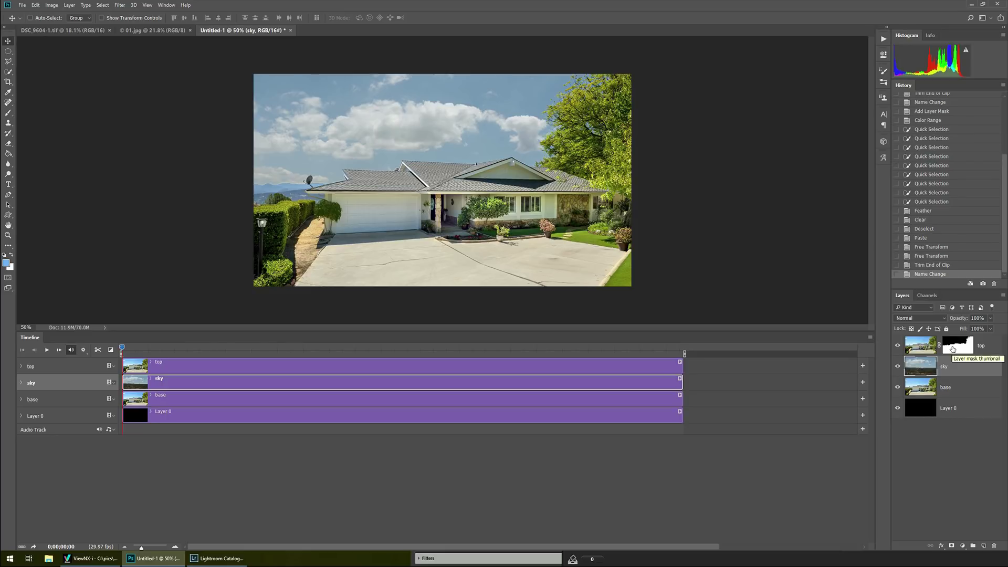
Step: Brush the top layer's mask along the roofline, then set the sky layer to 89% opacity
click(953, 347)
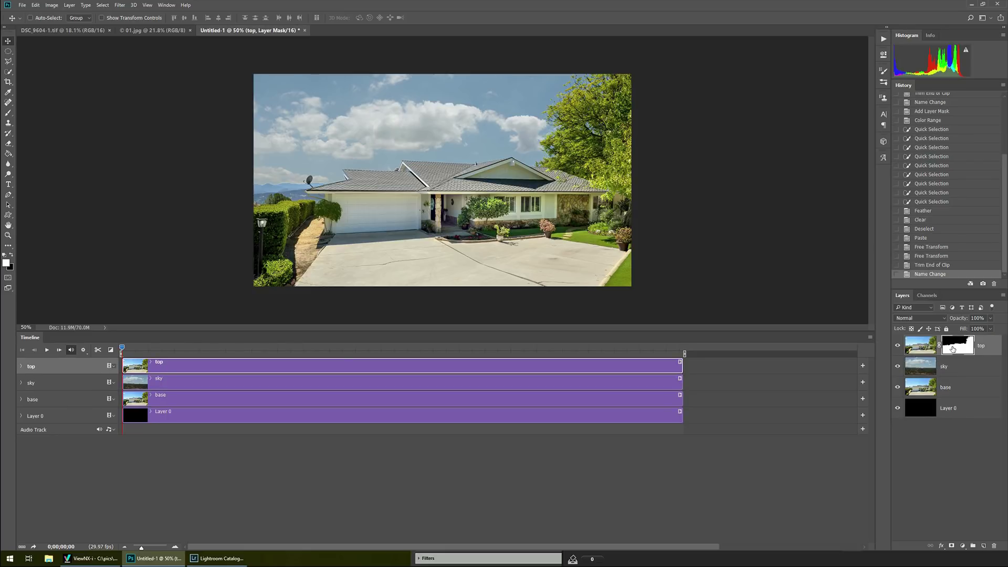
key(b)
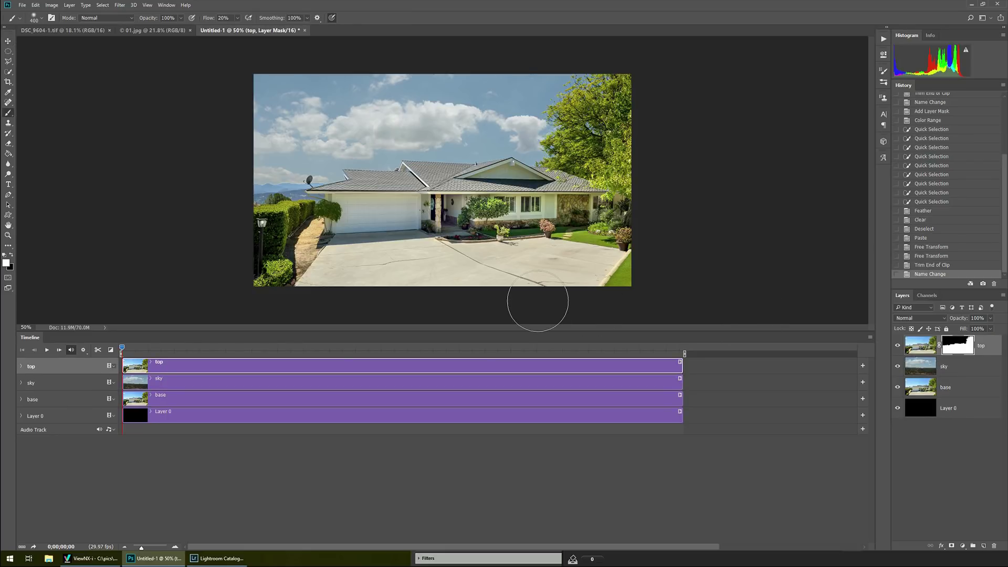
key(alt+v)
key(f)
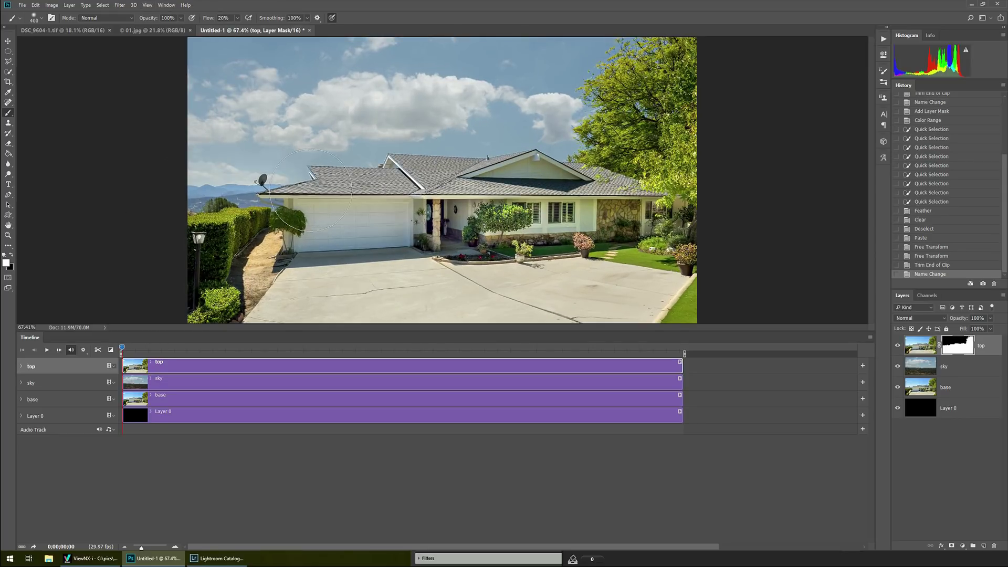
mouse_move(379, 184)
mouse_down()
mouse_move(417, 190)
mouse_move(401, 177)
mouse_move(422, 174)
mouse_move(578, 173)
mouse_move(617, 184)
mouse_up()
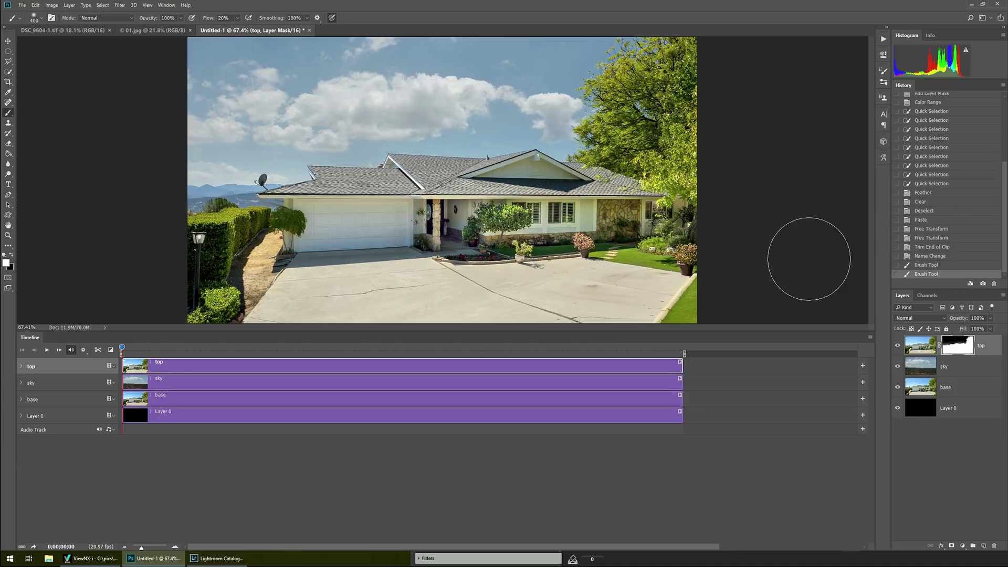
click(947, 370)
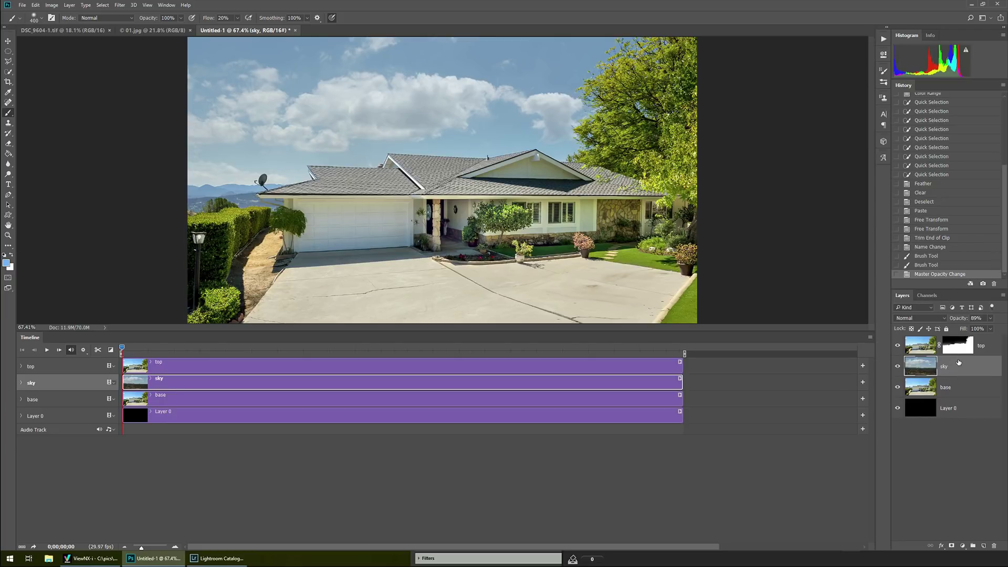
Step: Add a Levels adjustment clipped to the sky layer with input levels 15, 1.00 and 236
key(alt+l)
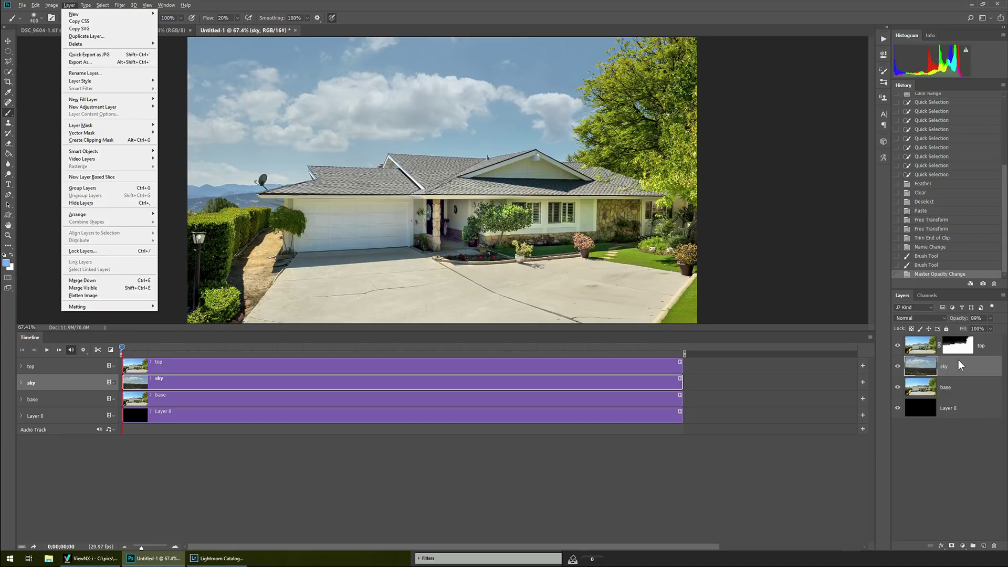
key(j)
key(Down)
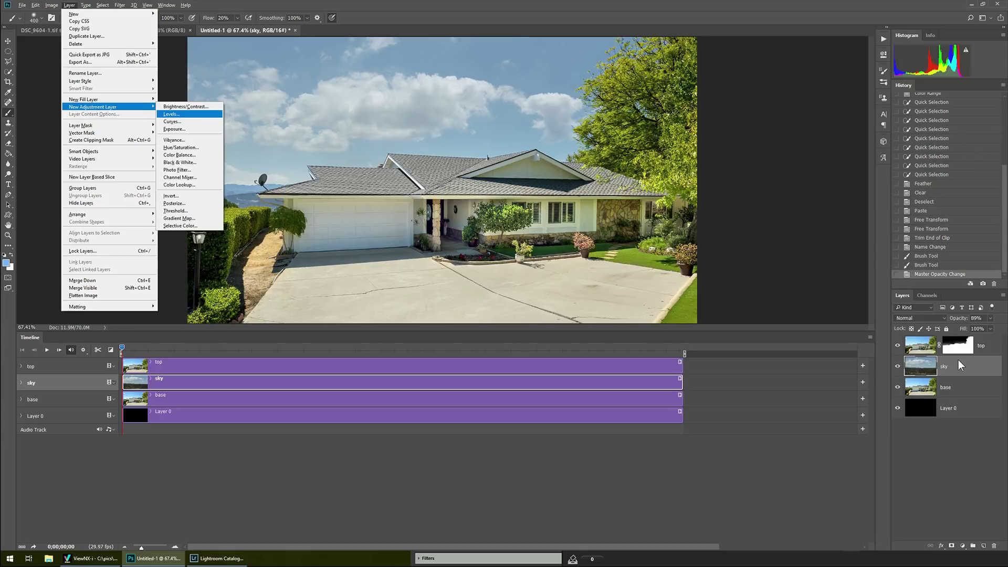
key(Return)
key(Return)
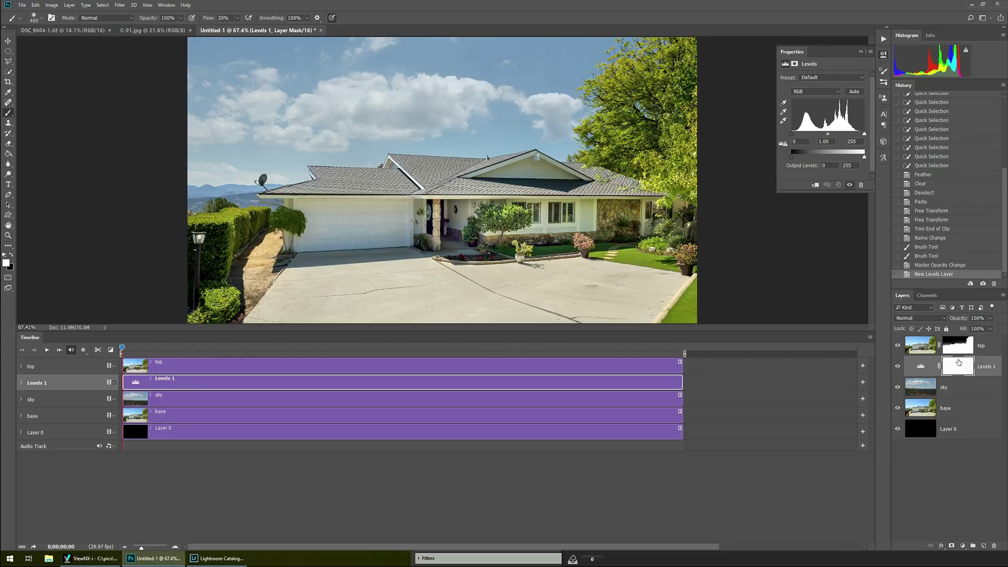
click(816, 186)
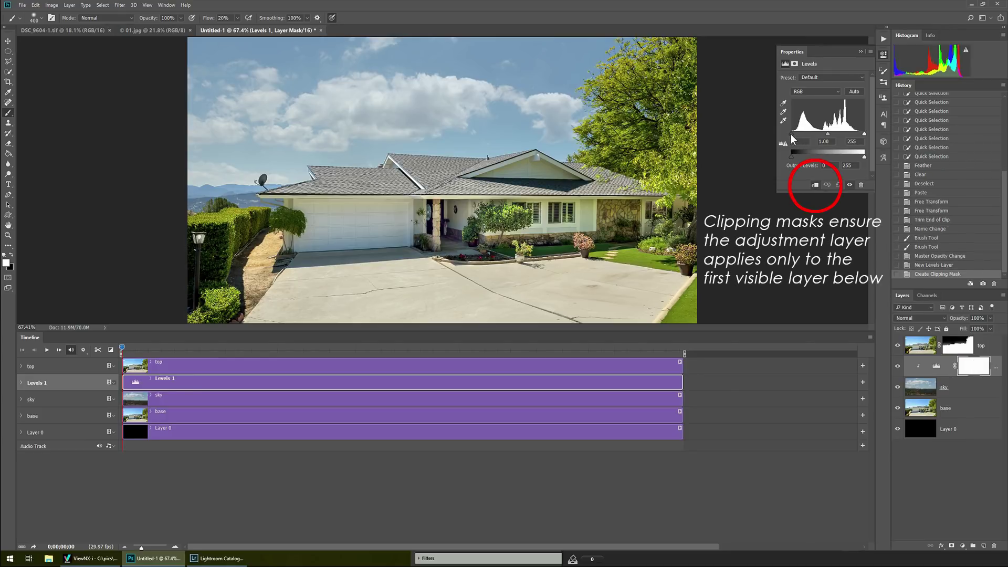
drag(791, 134, 796, 134)
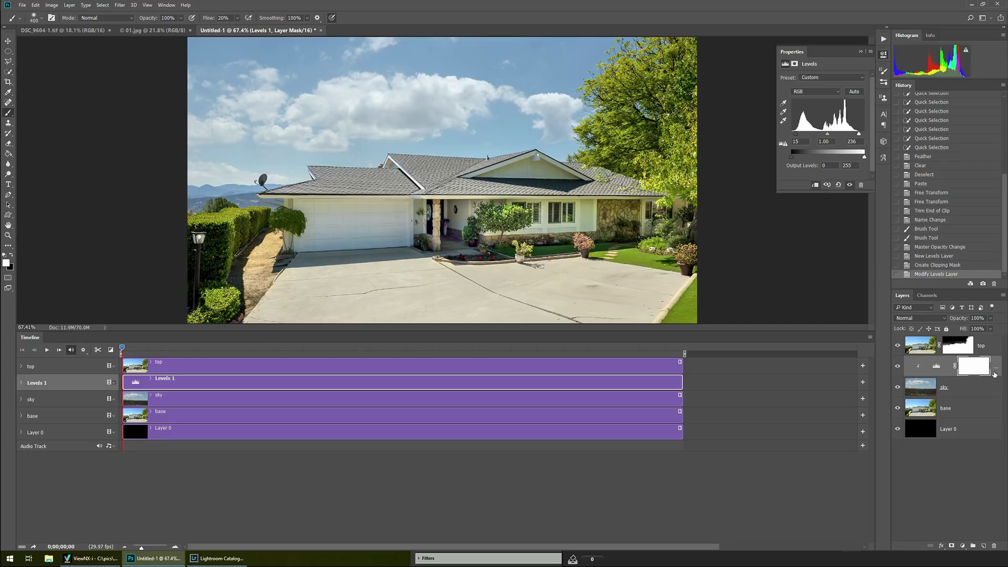
key(ctrl+2)
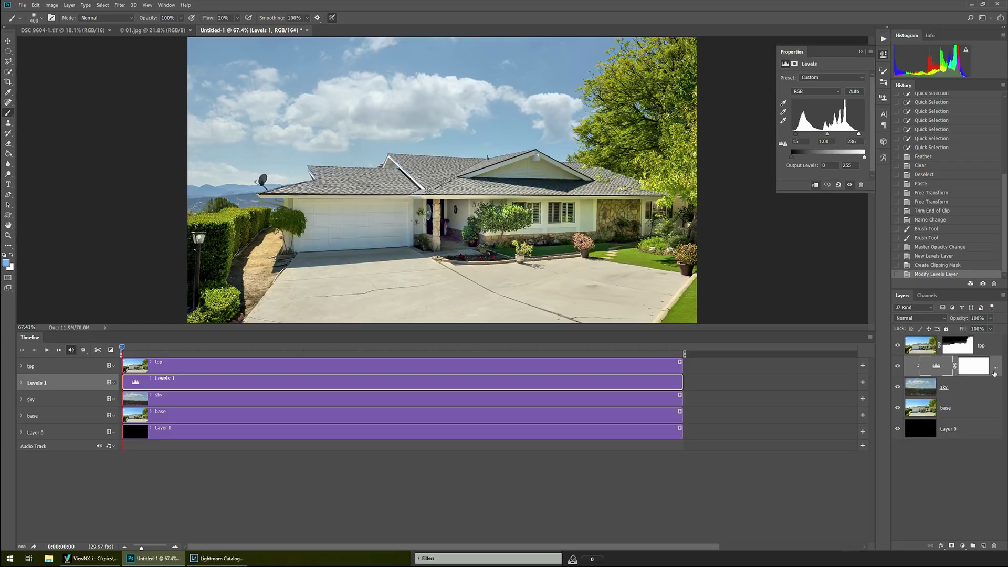
key(alt+l)
Step: Create a new Hue/Saturation 1 adjustment layer
key(j)
key(Down)
key(Down)
key(Down)
key(Down)
key(Down)
key(Down)
key(Down)
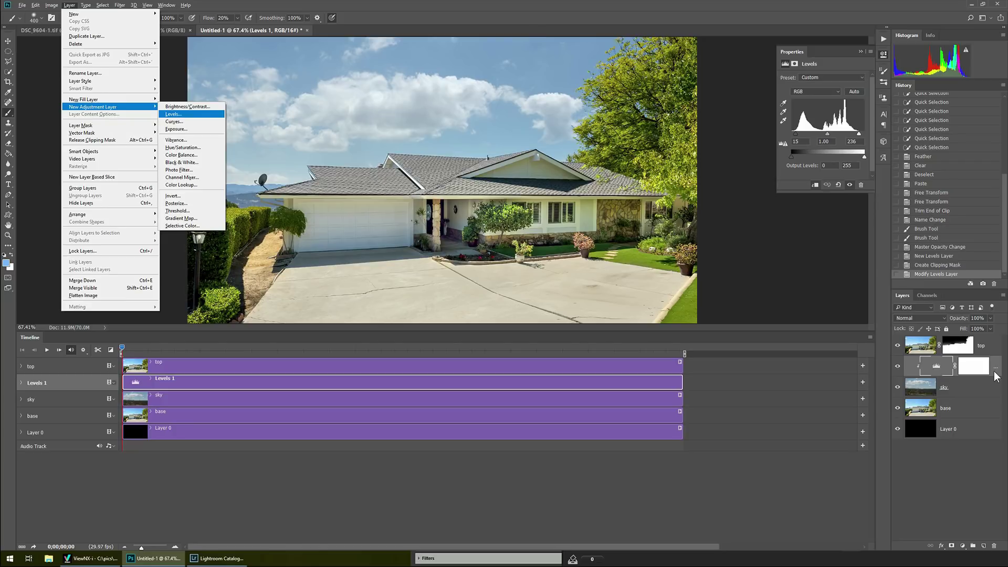
key(Up)
key(Up)
key(Return)
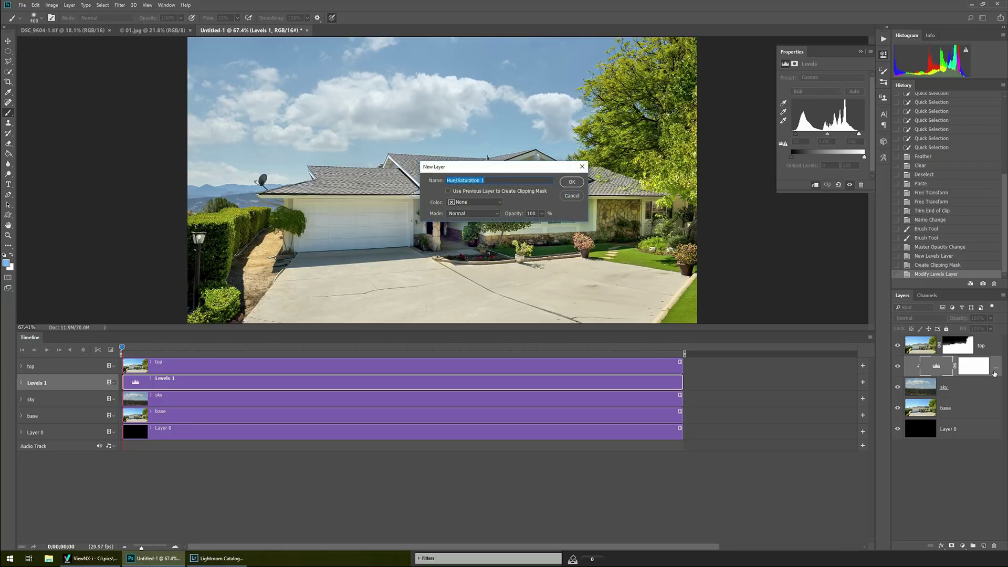
key(Return)
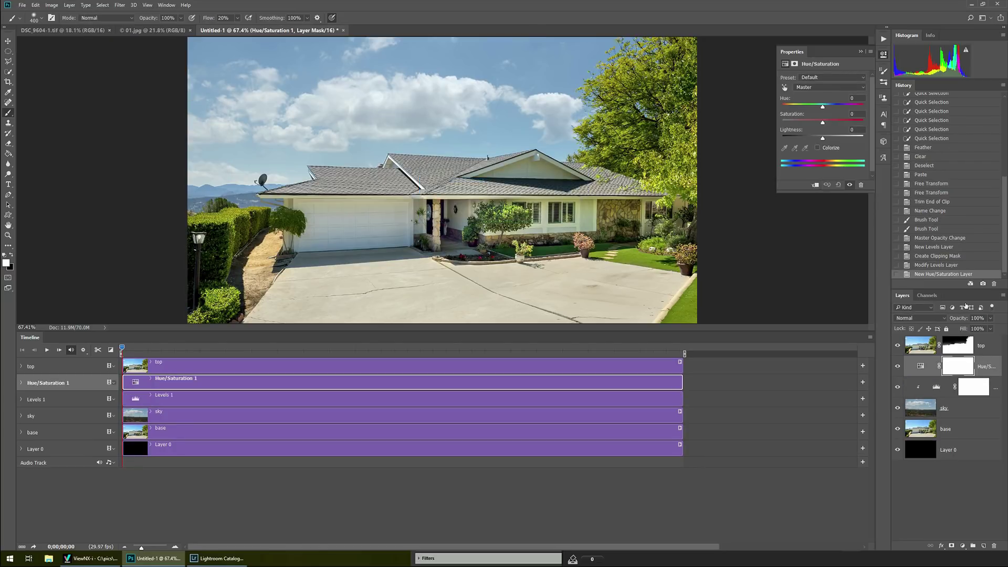
Step: Clip Hue/Saturation 1 to the sky, raise Saturation to +19, and close the Properties panel
click(816, 185)
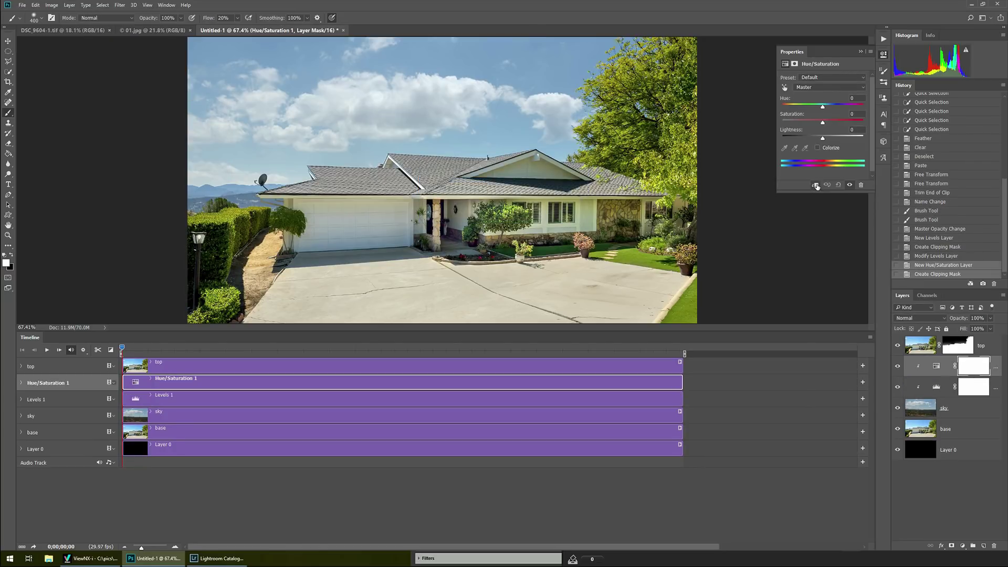
click(830, 121)
drag(830, 121, 835, 120)
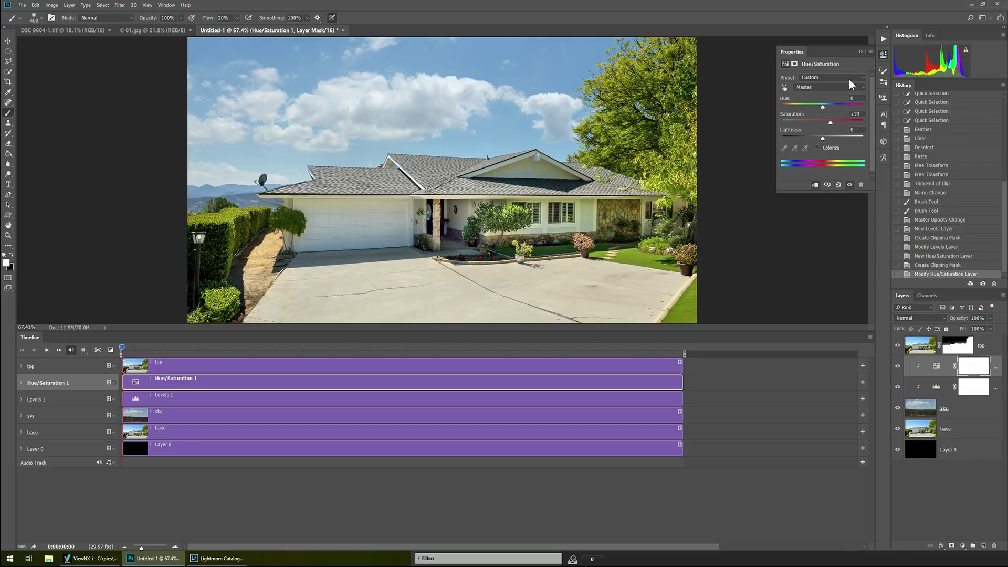
click(861, 51)
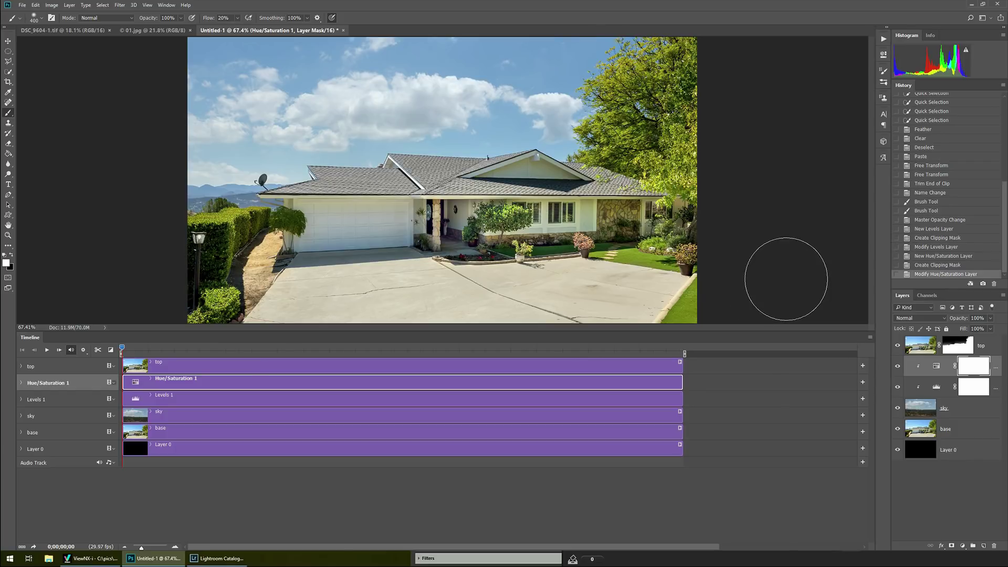
Step: Convert the sky layer to a Smart Object and expand its Timeline track to show Transform, Opacity and Style
click(21, 416)
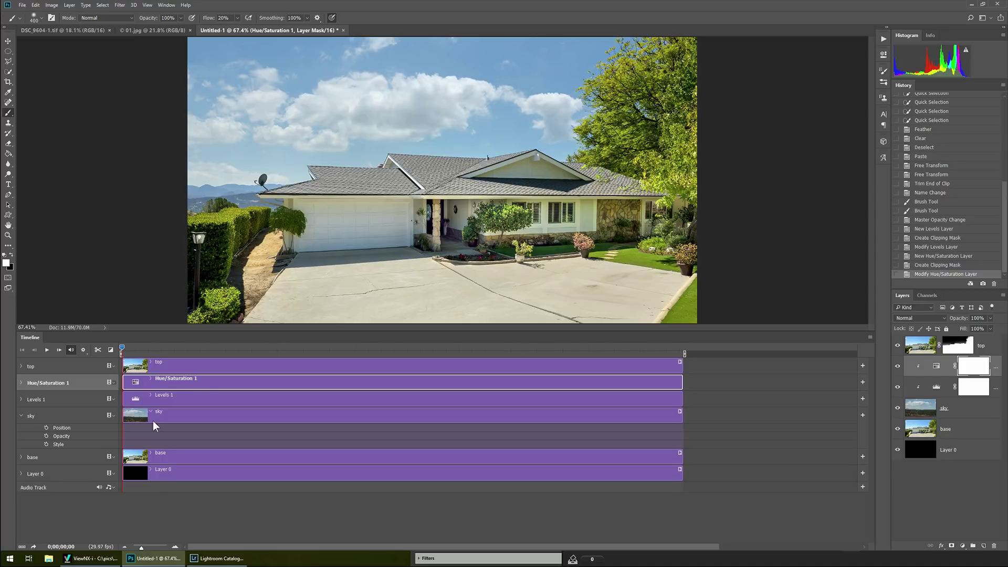
click(168, 414)
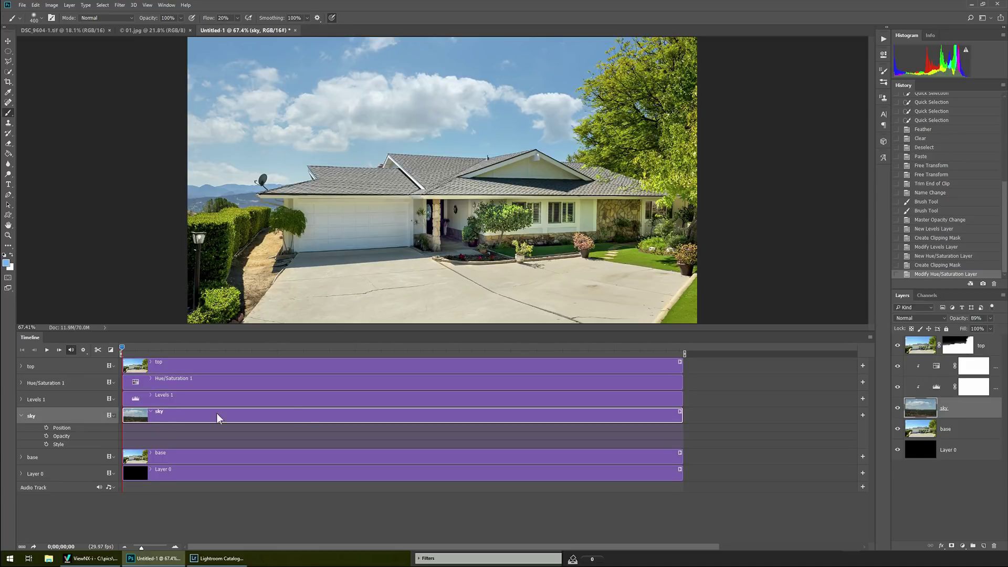
right_click(949, 411)
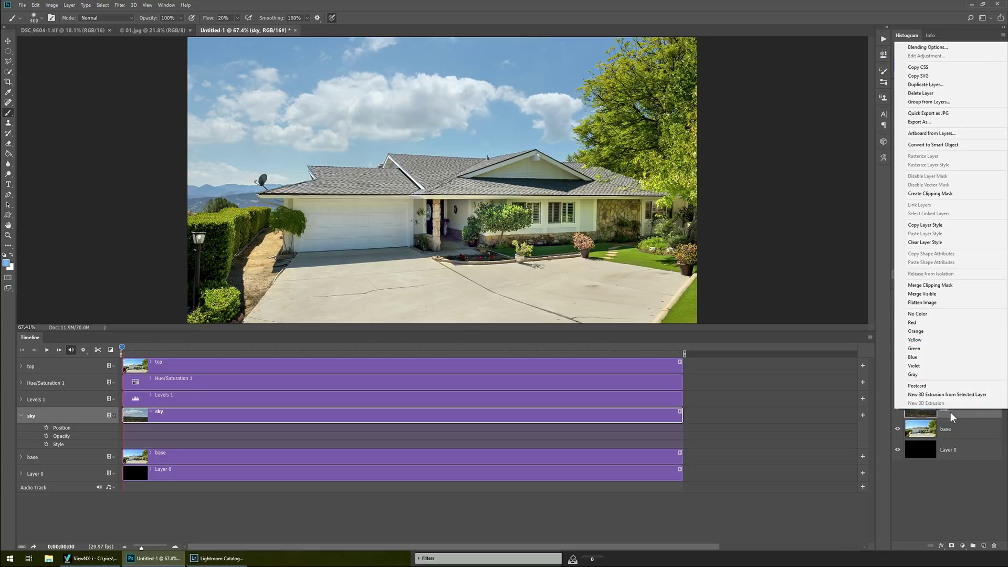
click(931, 149)
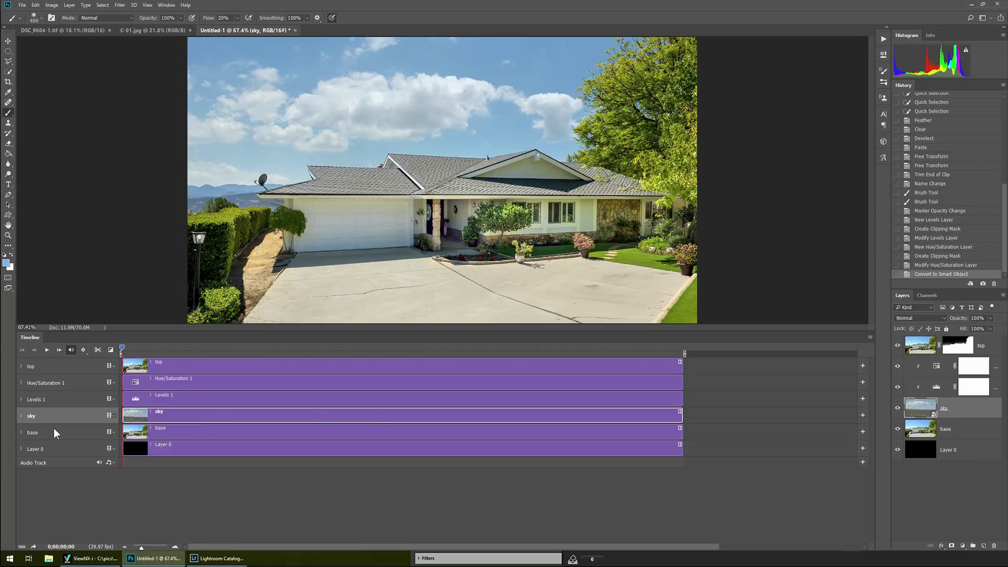
click(21, 416)
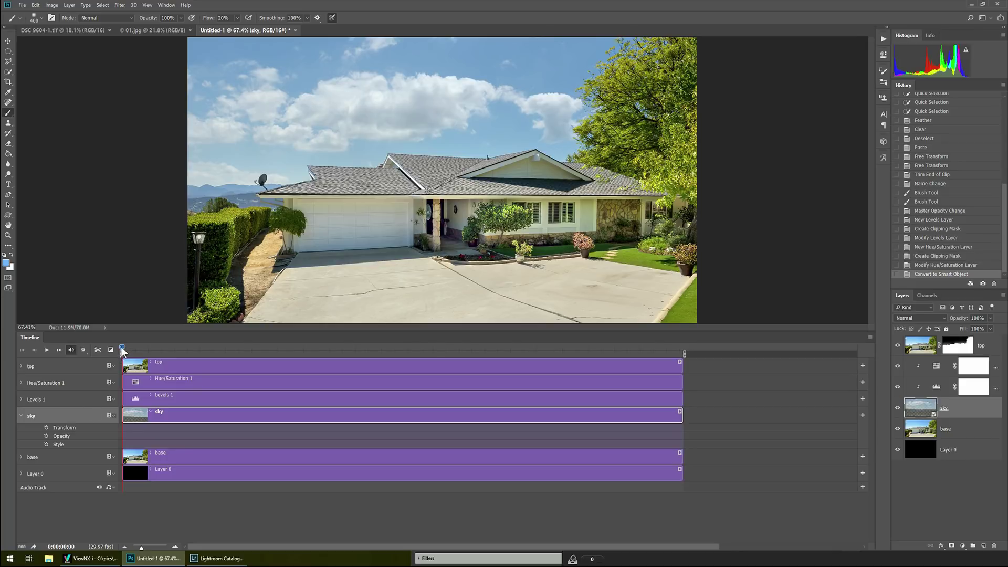
Step: Keyframe the sky's Transform at the clip start, then shift the sky right on the final frame
click(46, 427)
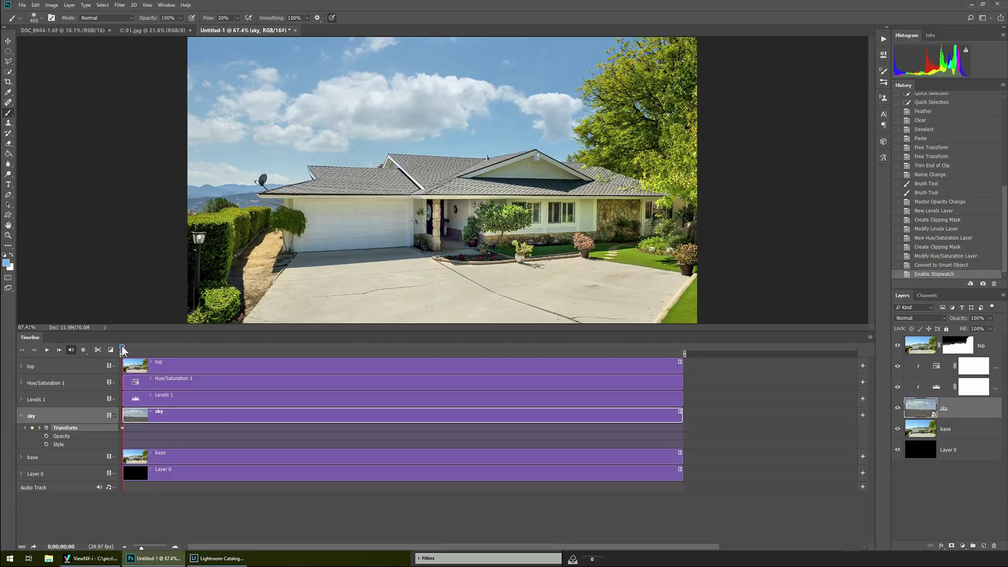
drag(122, 347, 698, 351)
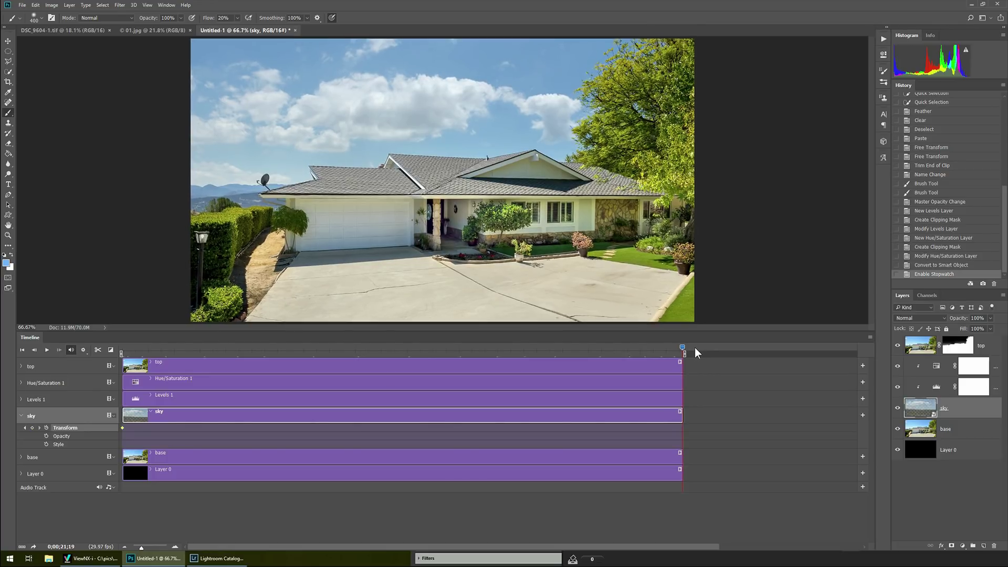
key(ctrl+minus)
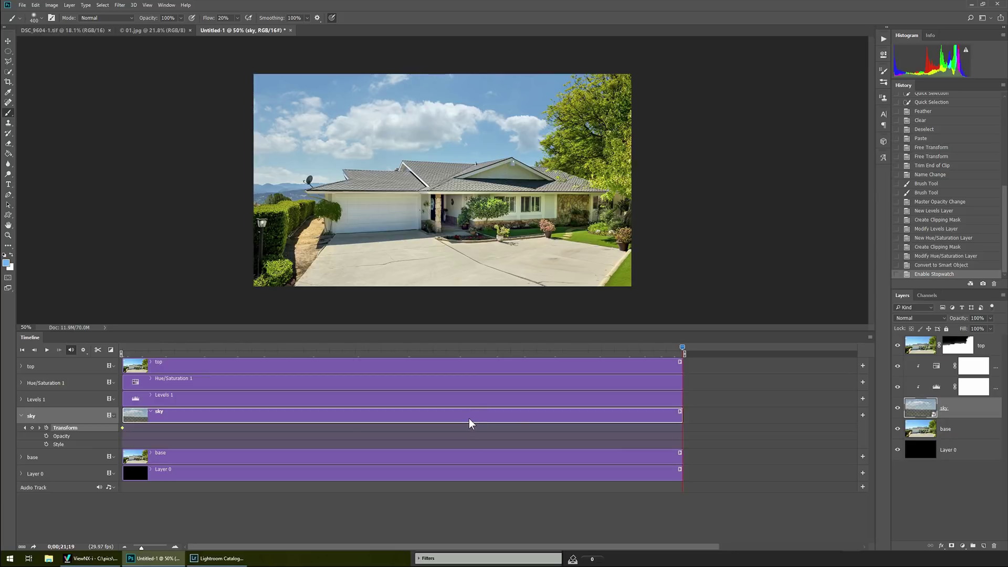
key(v)
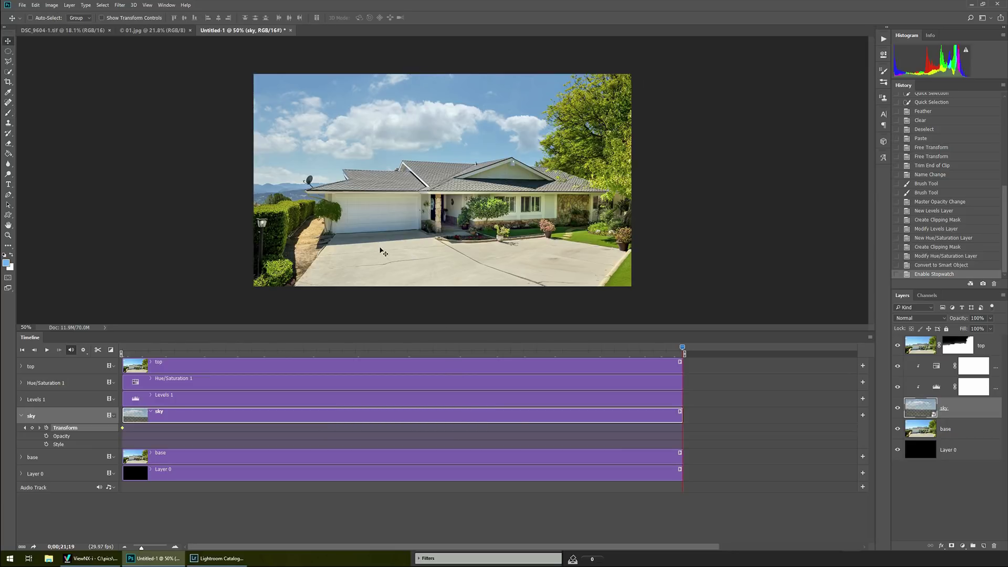
drag(355, 248, 458, 250)
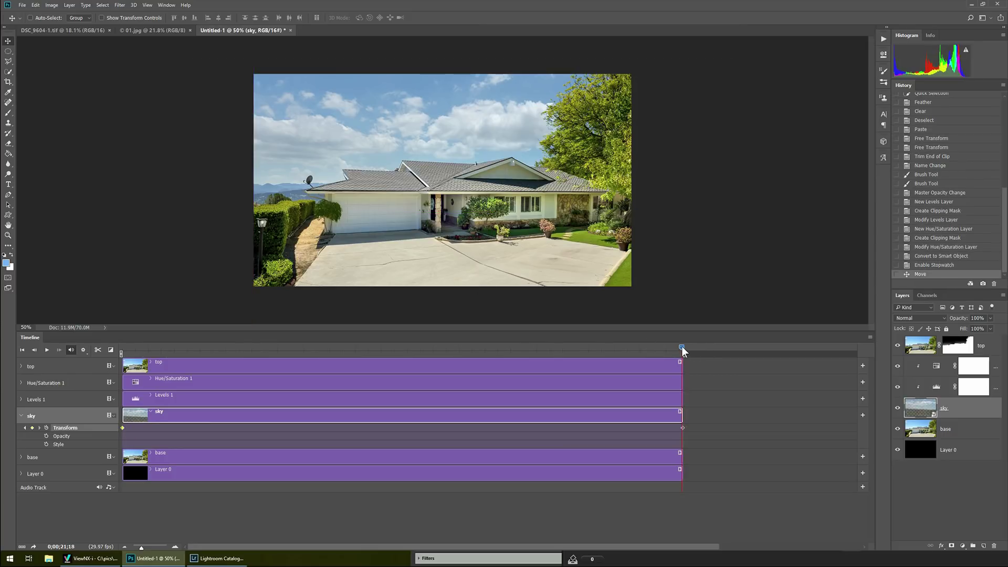
drag(682, 347, 121, 348)
click(48, 351)
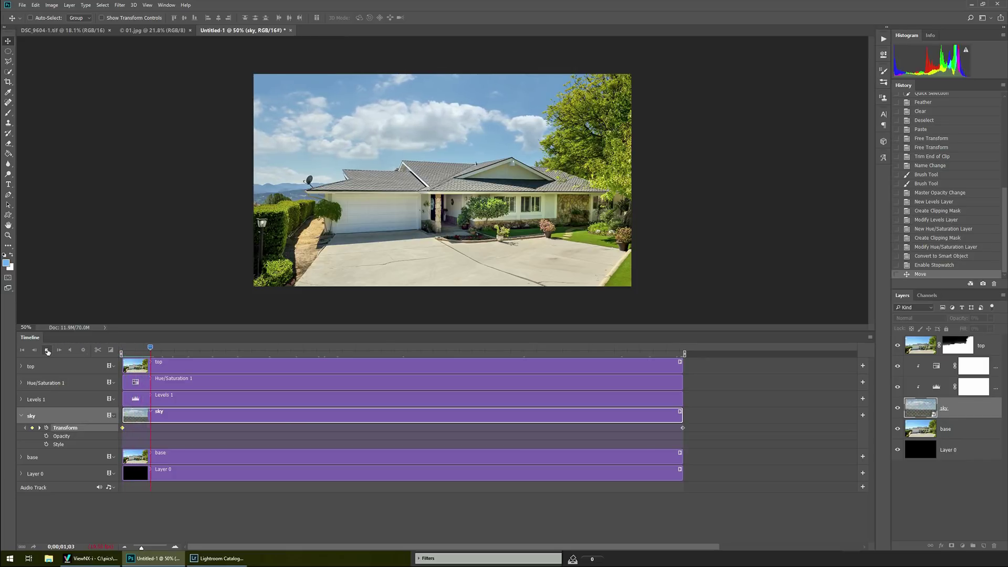
click(48, 350)
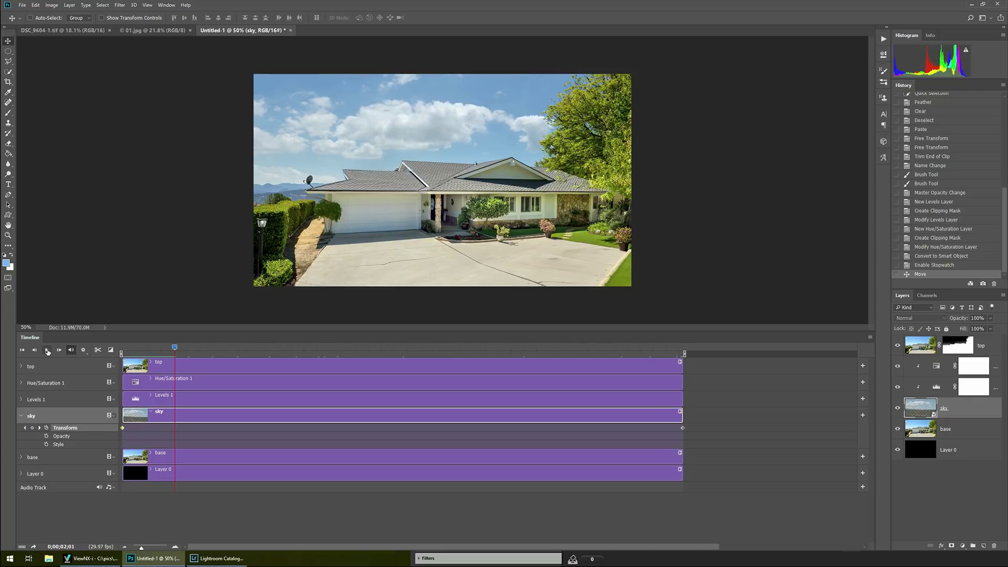
key(ctrl+0)
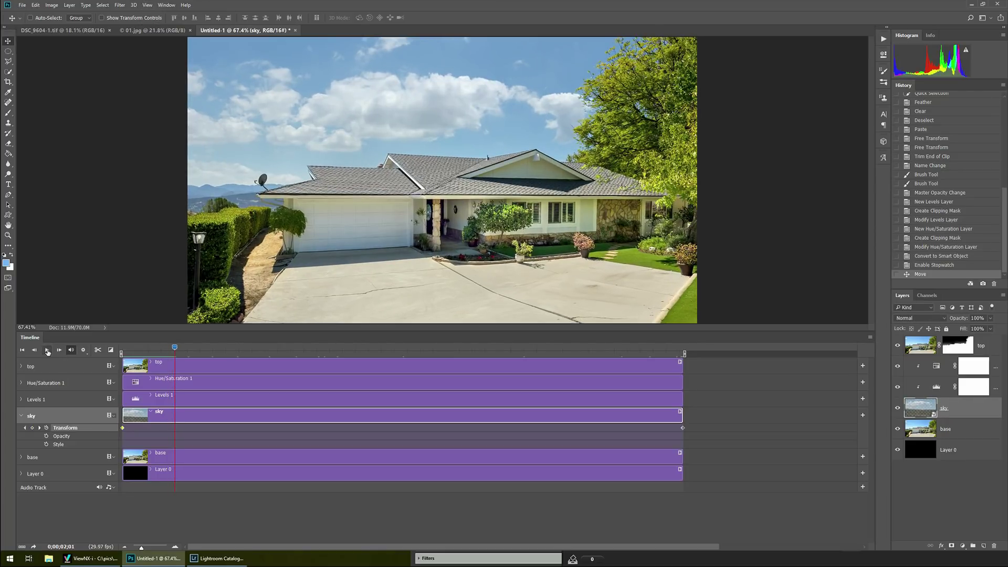
click(47, 351)
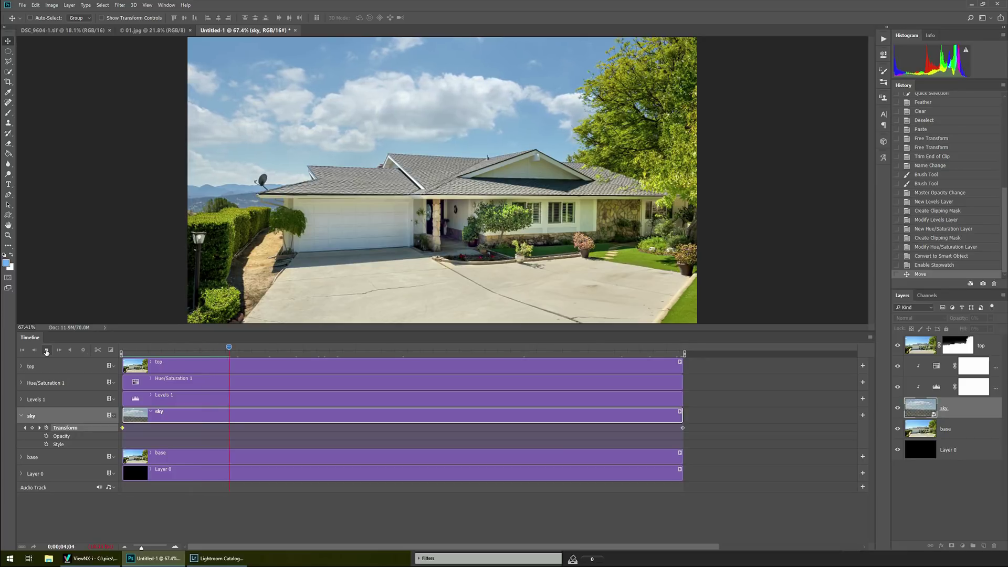
click(47, 350)
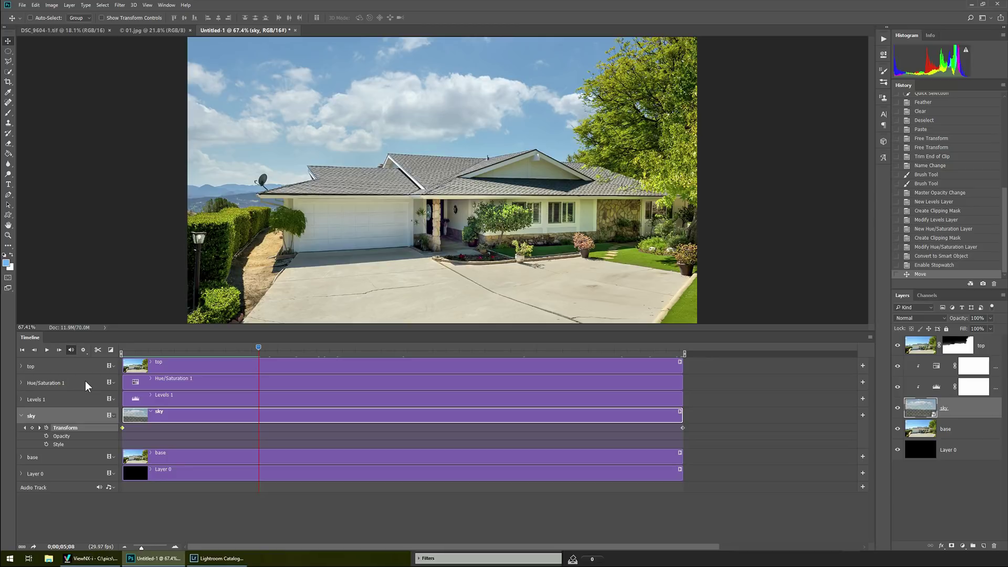
Step: Open the Render Video dialog, set to H.264 High Quality, 1920 × 1080 at 29.97 fps
key(alt+f)
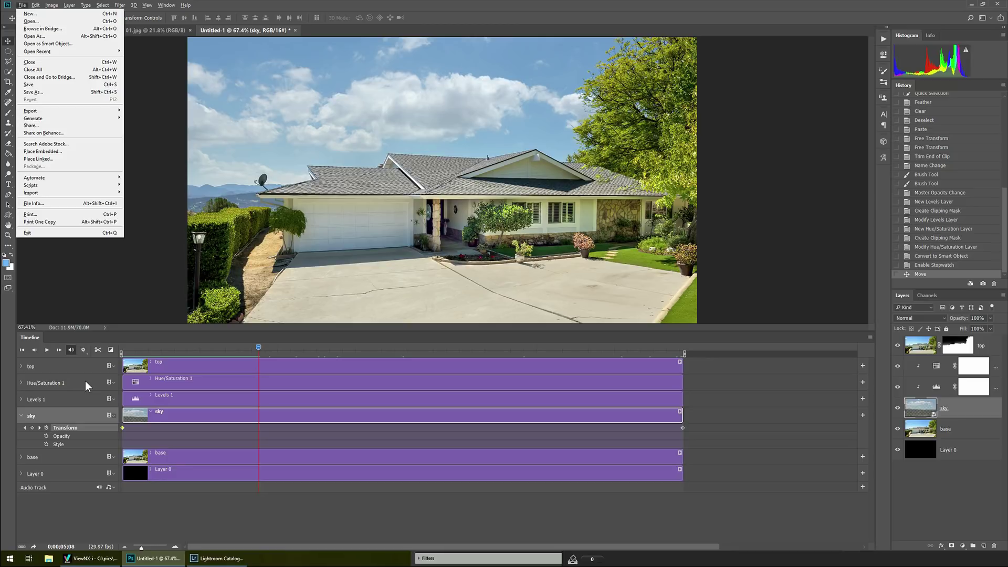
key(e)
key(Up)
key(Up)
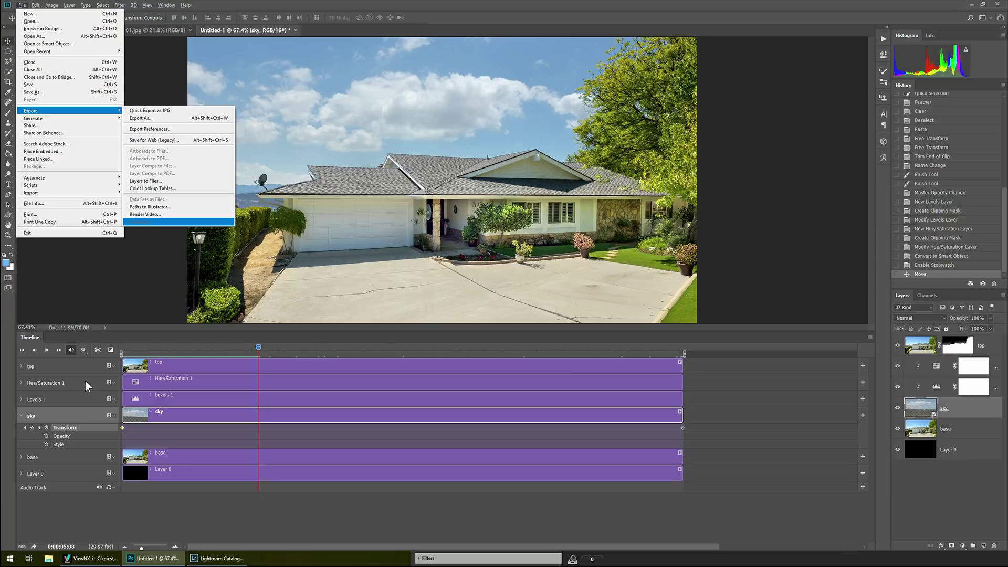
key(Return)
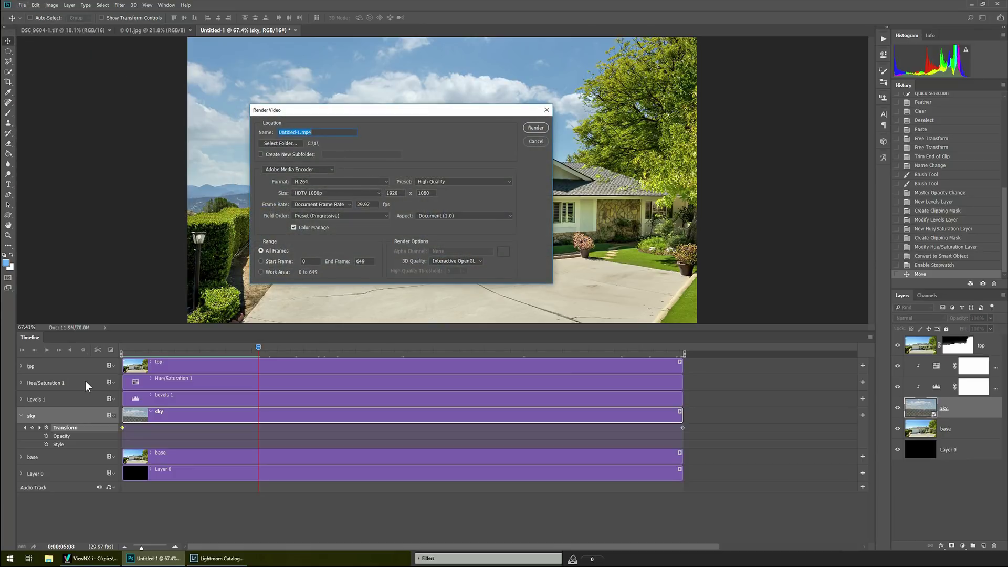